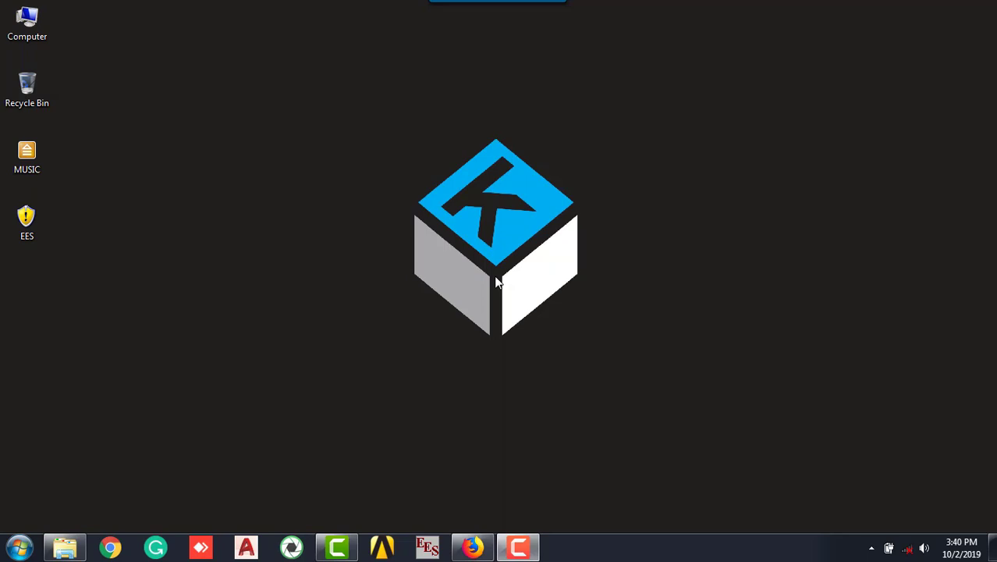
- In Firefox, look through the EES SOLVER image results, previewing the equations, solution, help index, variable information and preferences screenshots, and close the browser
click(472, 546)
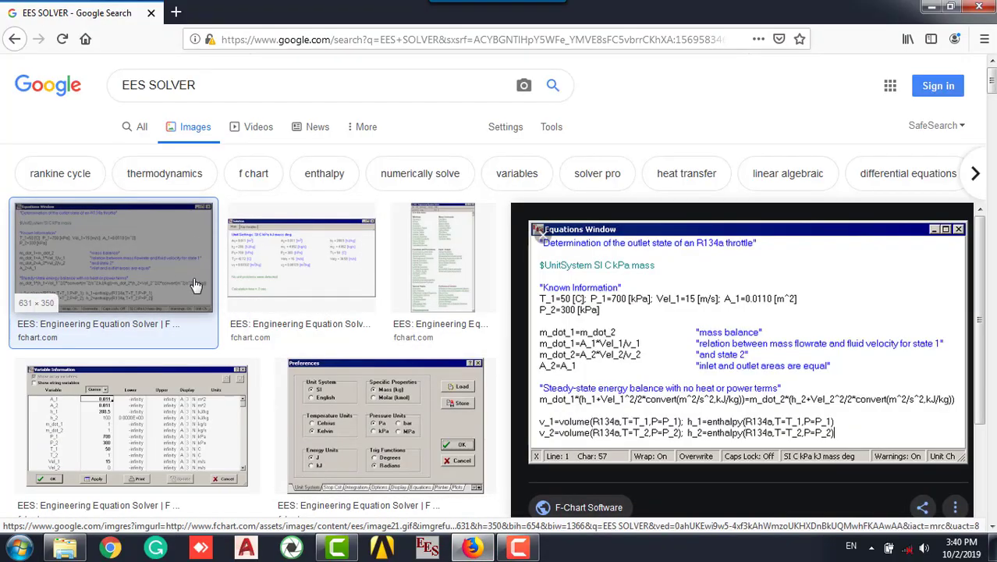
click(265, 255)
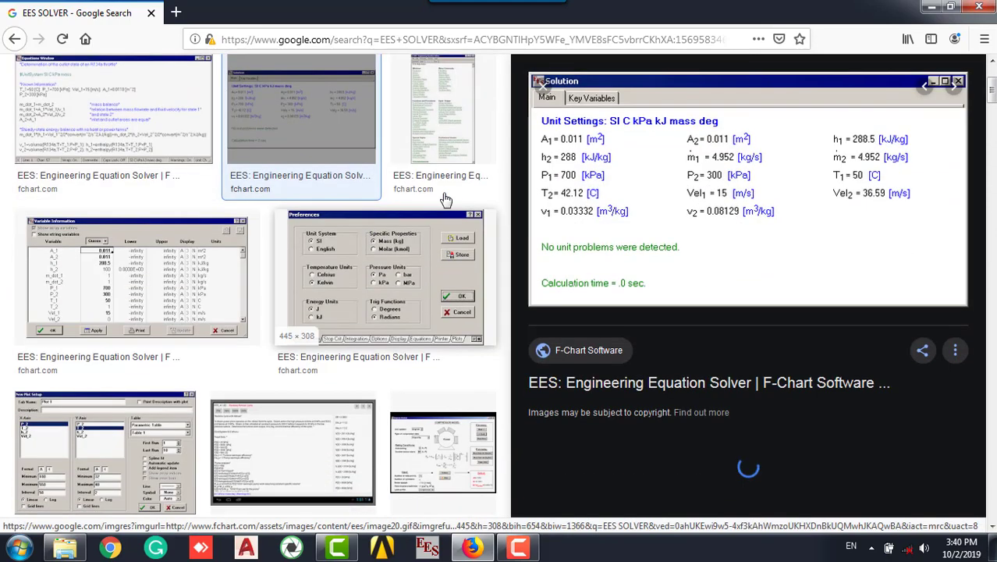
click(441, 128)
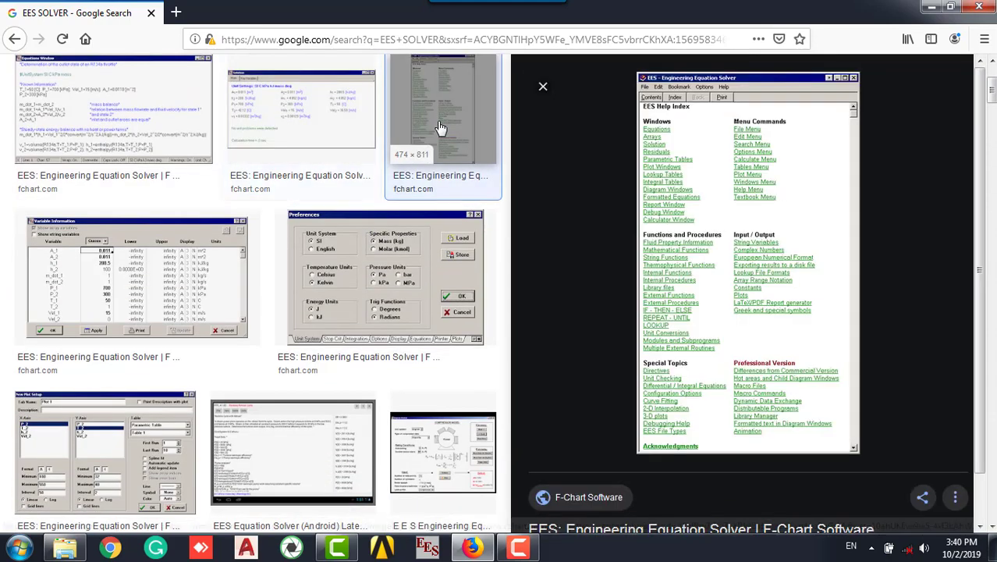
click(234, 234)
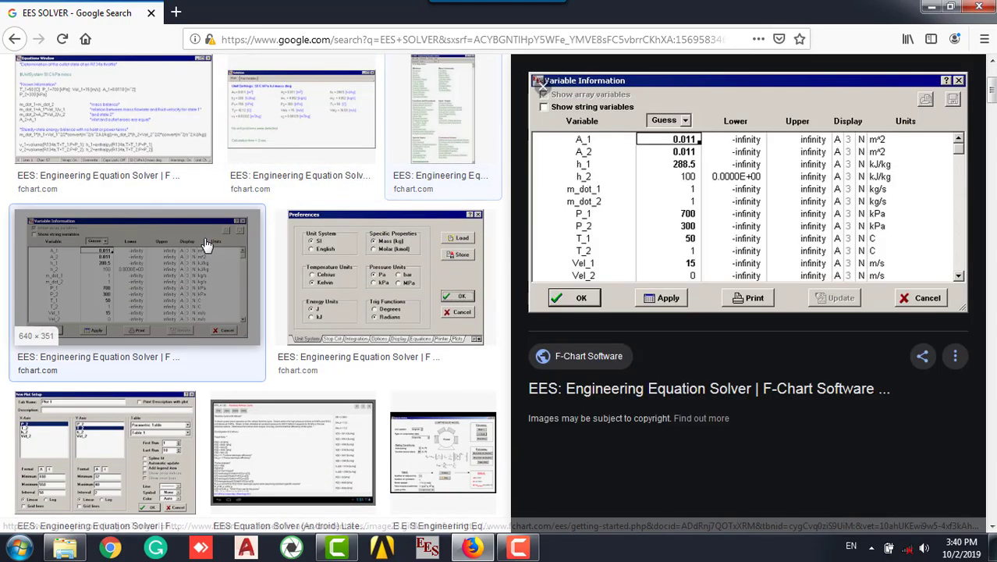
click(312, 248)
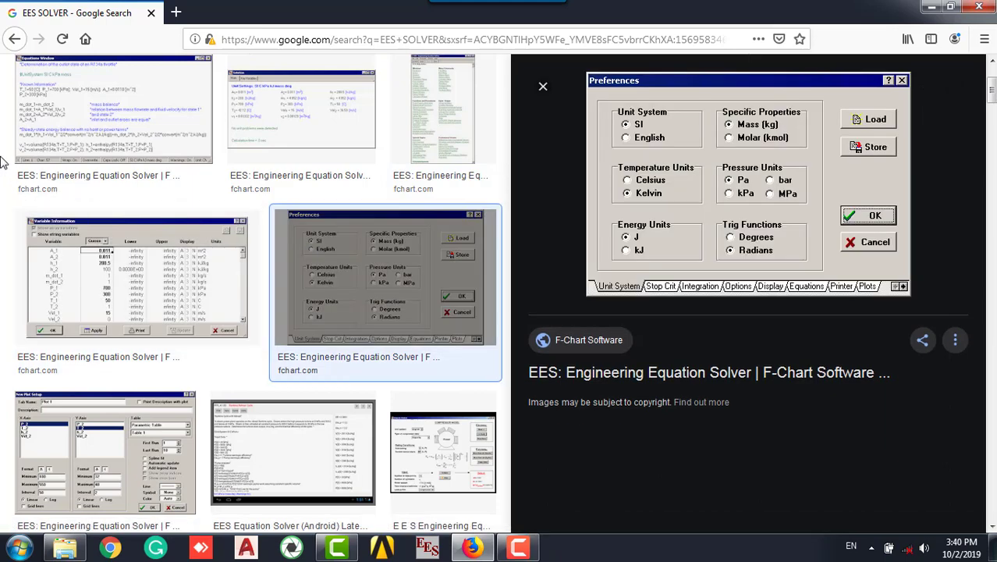
scroll(4, 160, down, 2)
middle_click(8, 156)
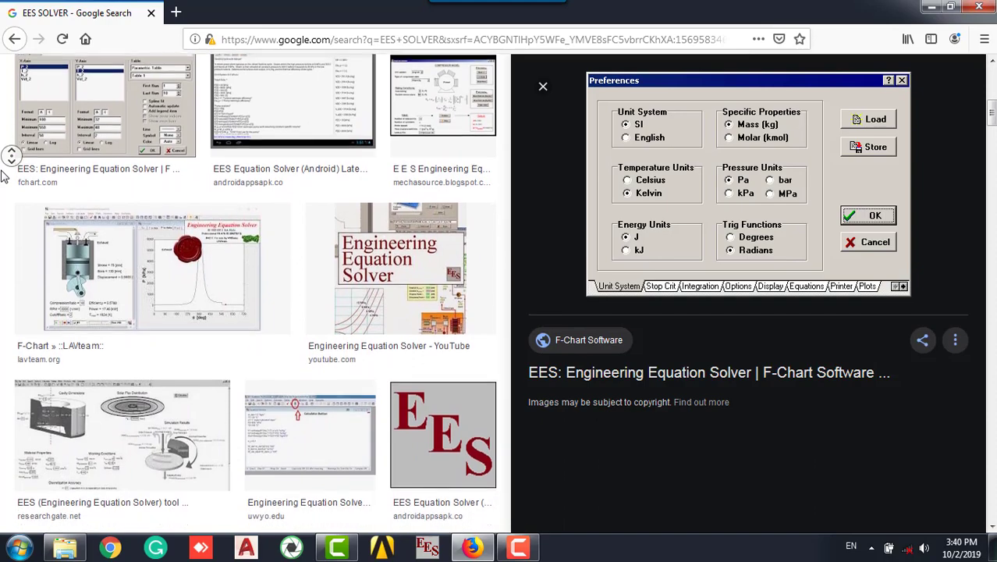
middle_click(4, 176)
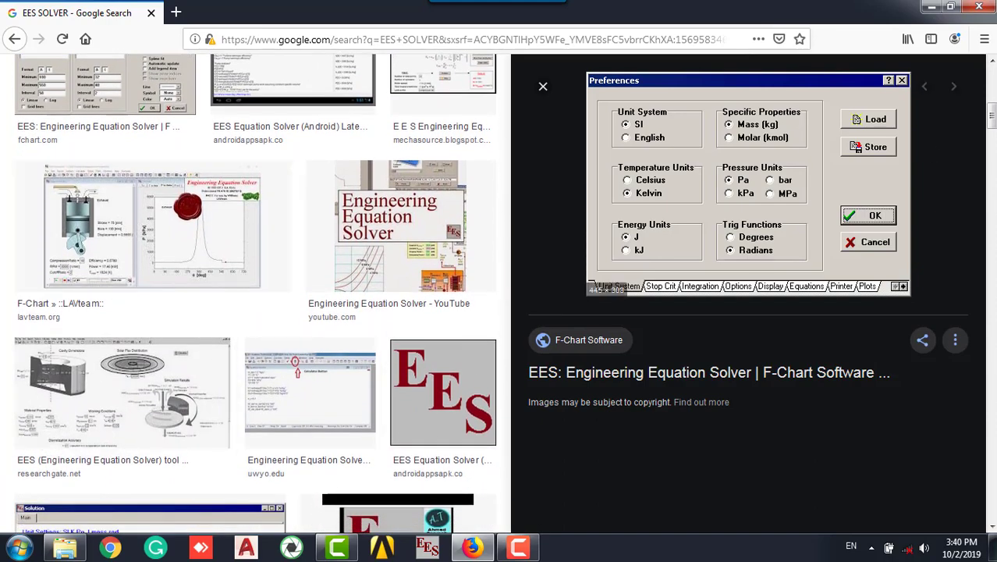
click(979, 6)
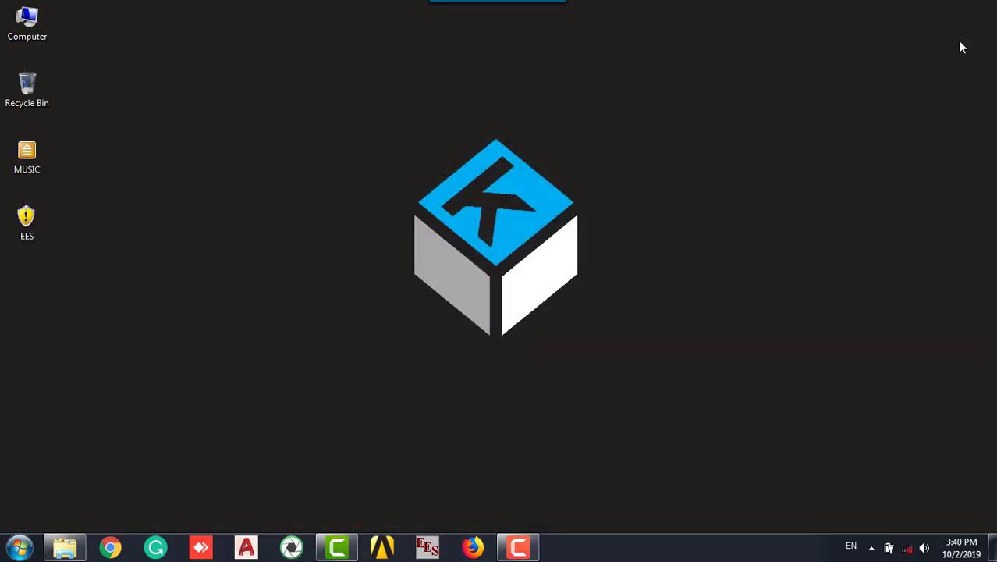
- Launch Engineering Equation Solver and continue past its start-up screen
click(428, 547)
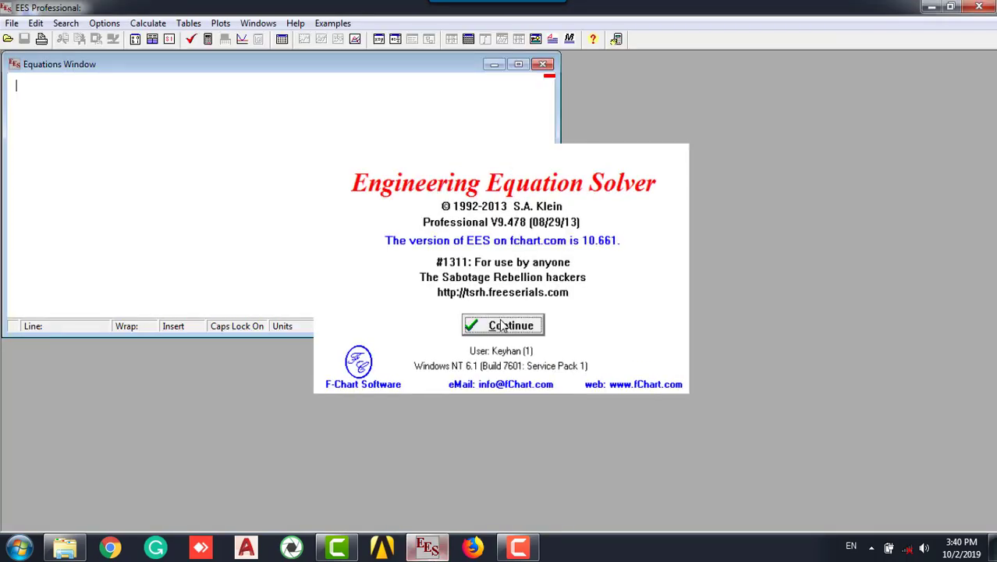
click(502, 326)
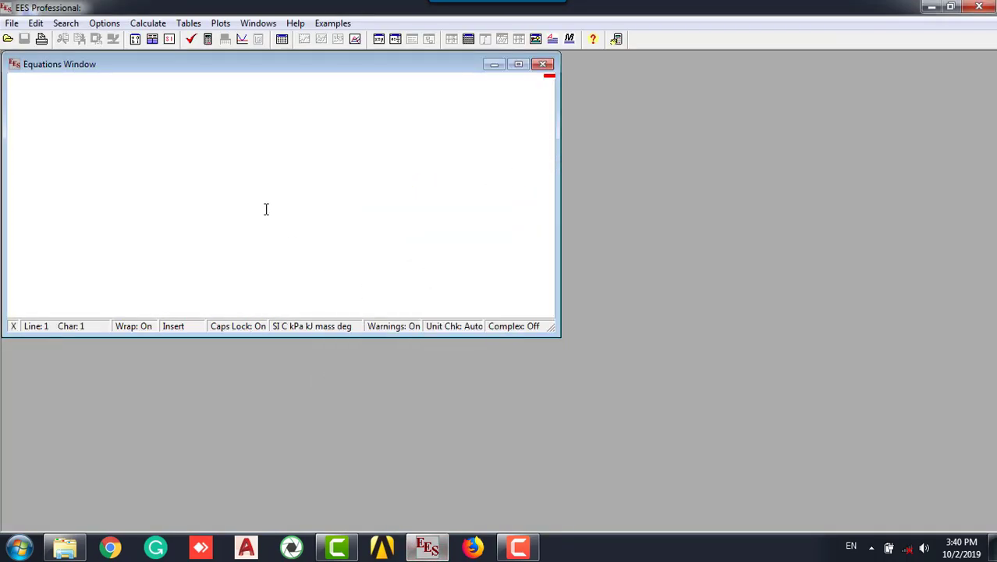
- Examine the thermophysical property functions for real fluids in the function information, including Density for Oxygen, and close it without inserting anything
click(184, 24)
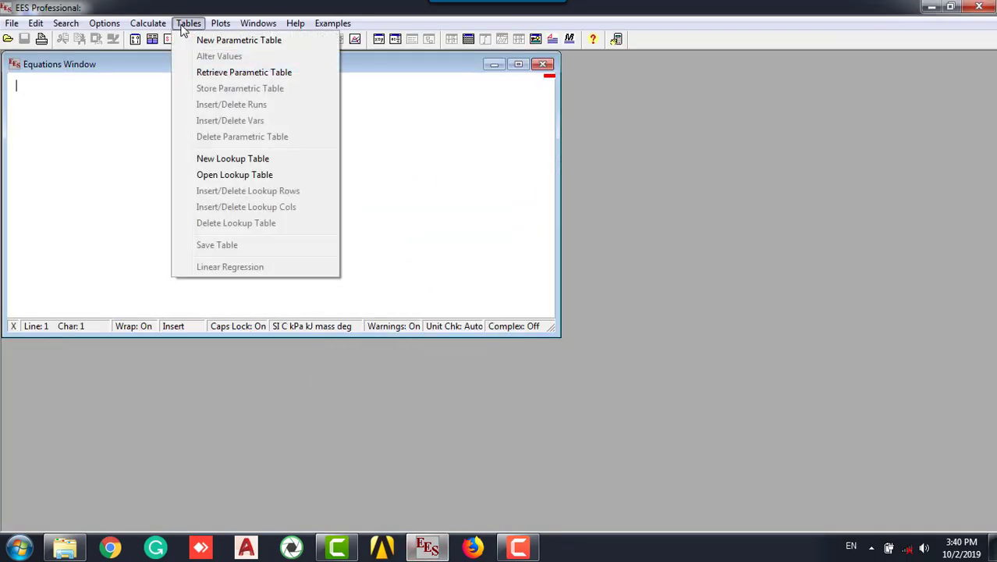
mouse_move(104, 24)
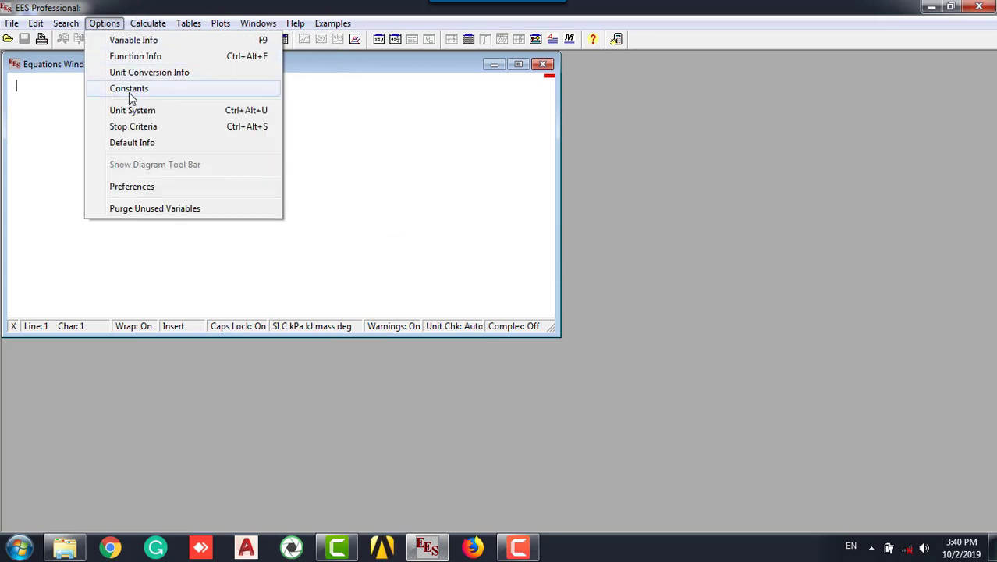
click(129, 57)
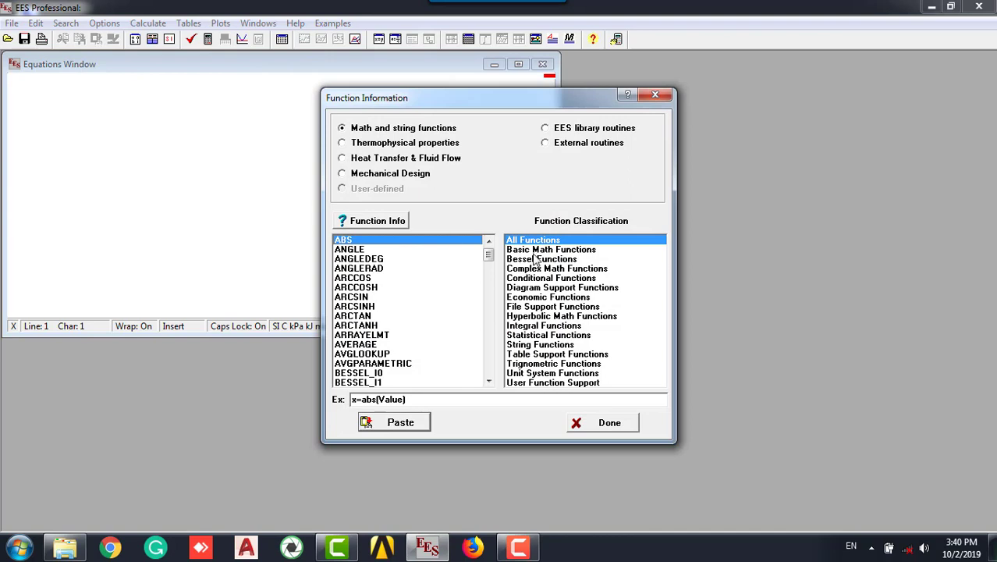
click(365, 145)
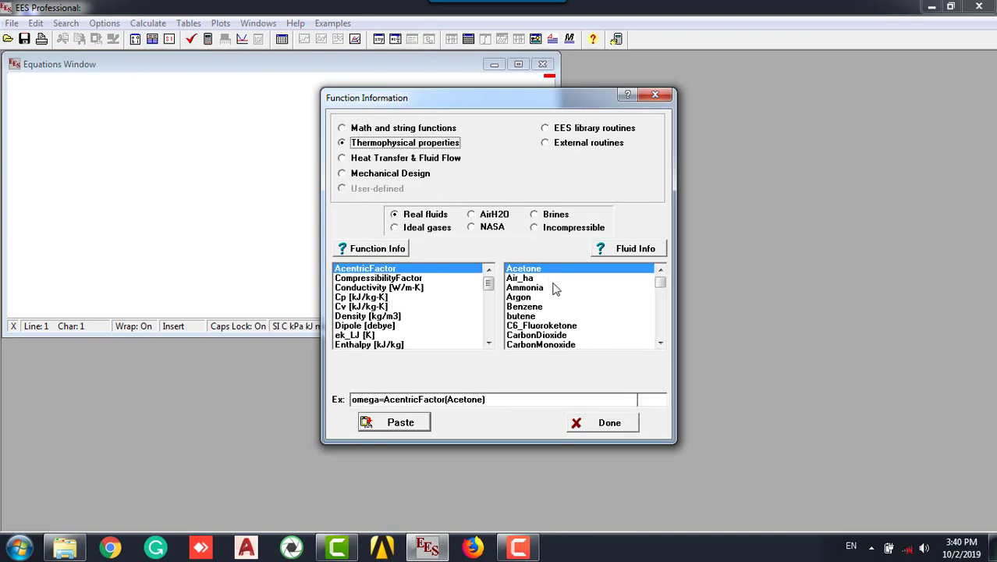
click(660, 343)
drag(661, 343, 660, 345)
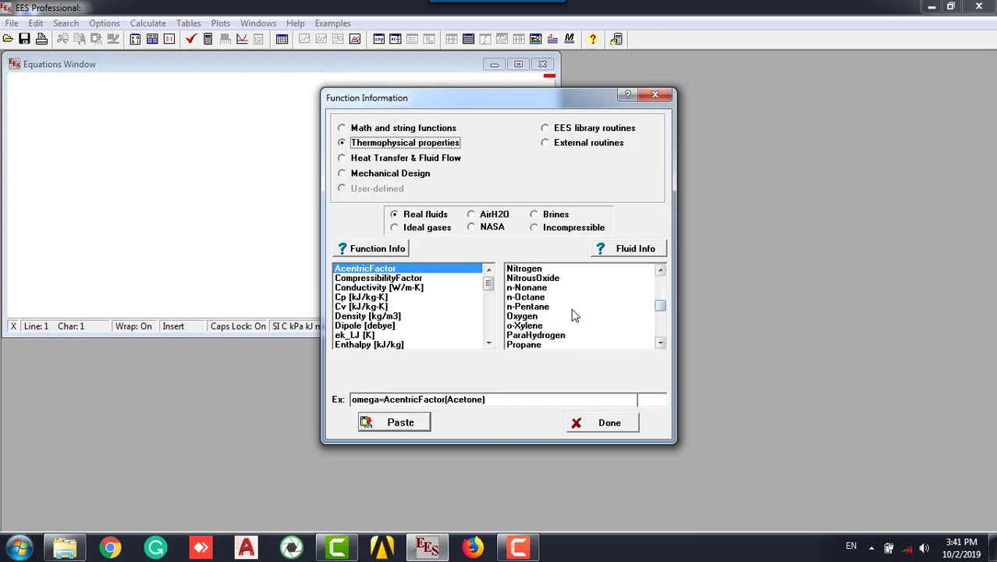
click(532, 318)
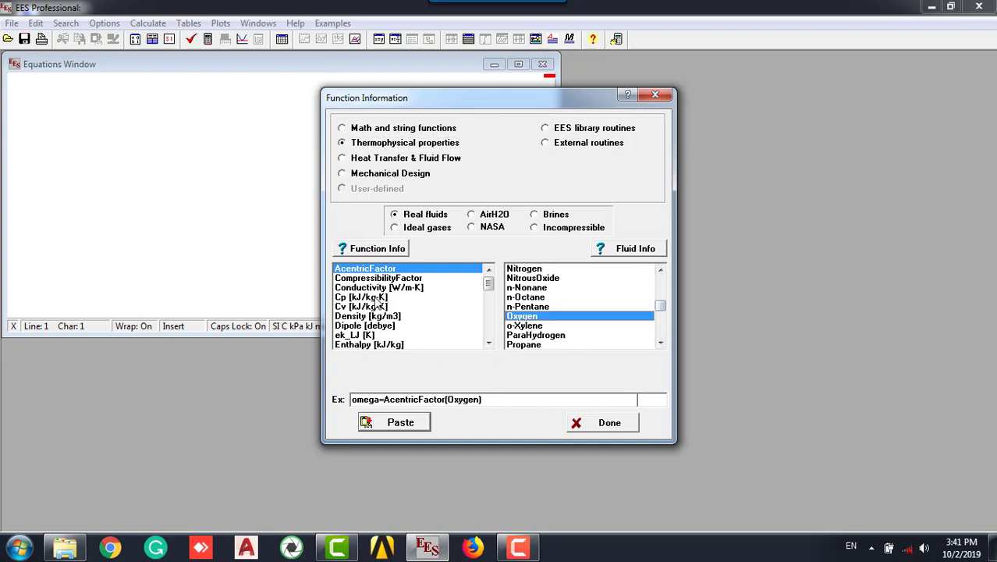
click(369, 316)
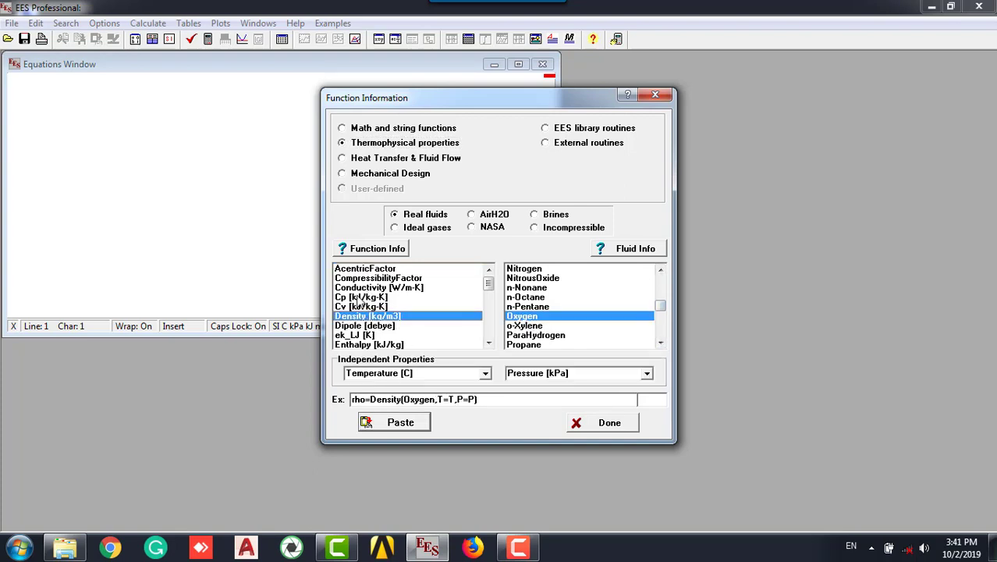
click(585, 430)
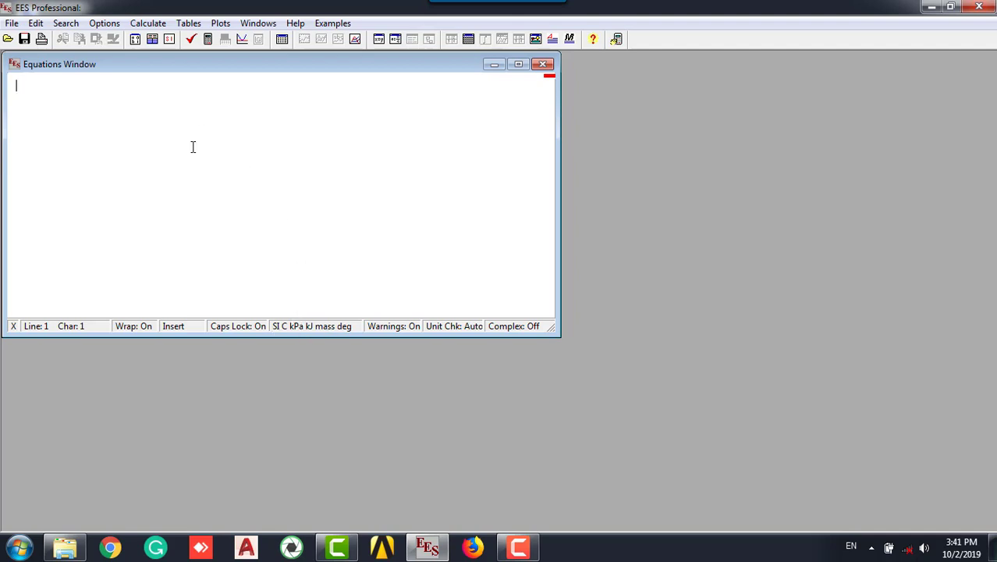
- Compare the English and SI options in the unit system settings and confirm SI with Celsius, kPa, kJ, mass and degrees
click(102, 24)
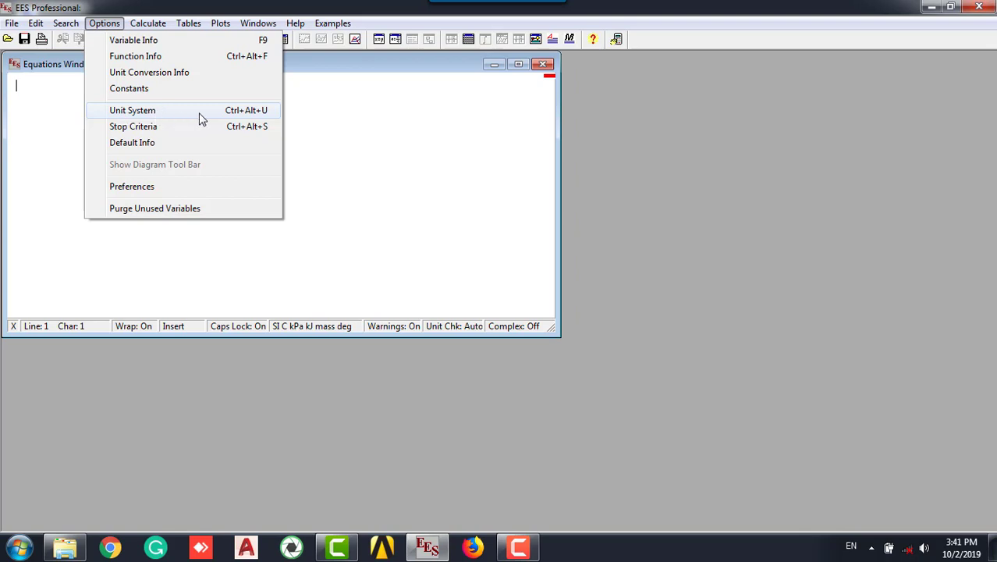
click(234, 116)
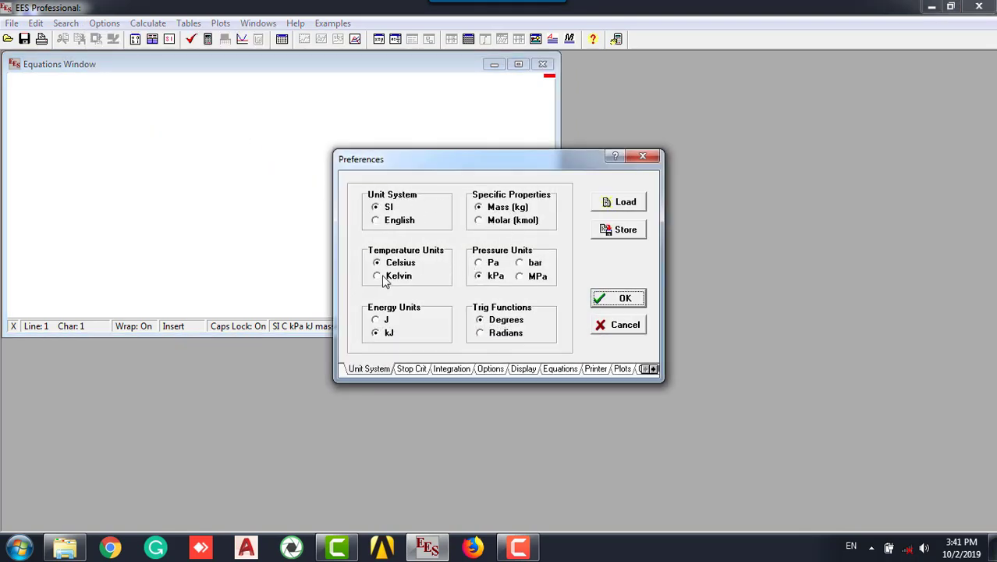
click(395, 221)
click(387, 207)
click(409, 222)
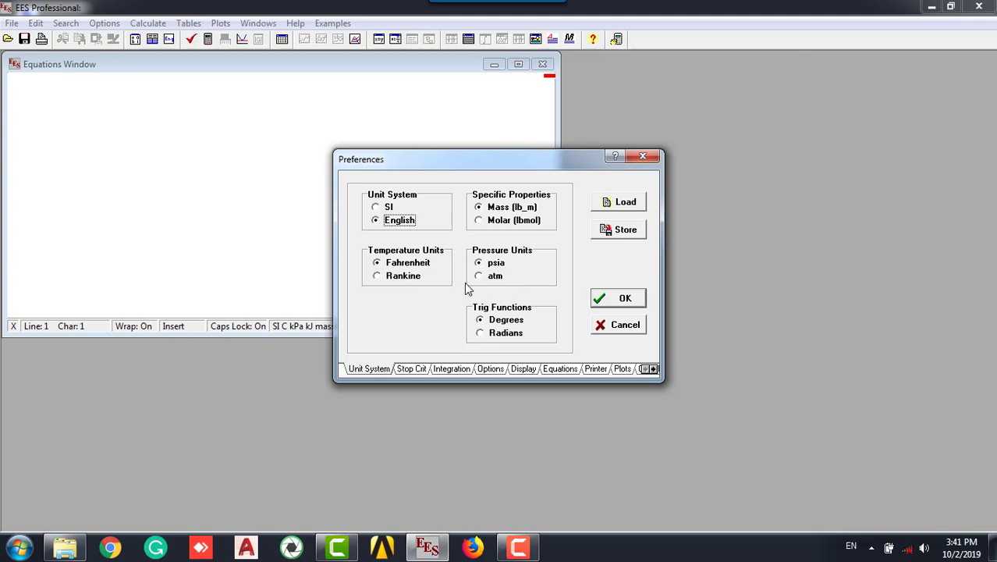
click(390, 207)
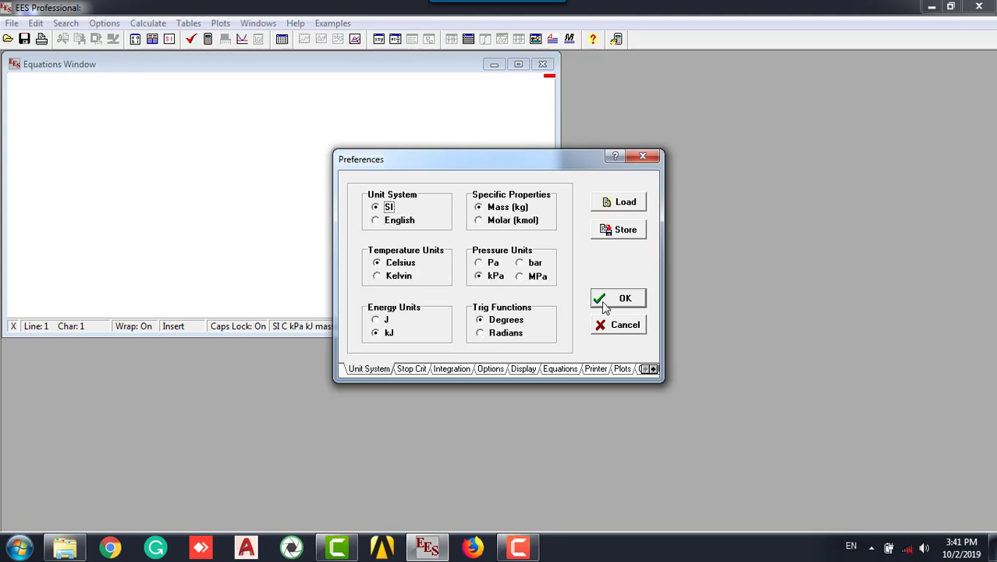
click(616, 299)
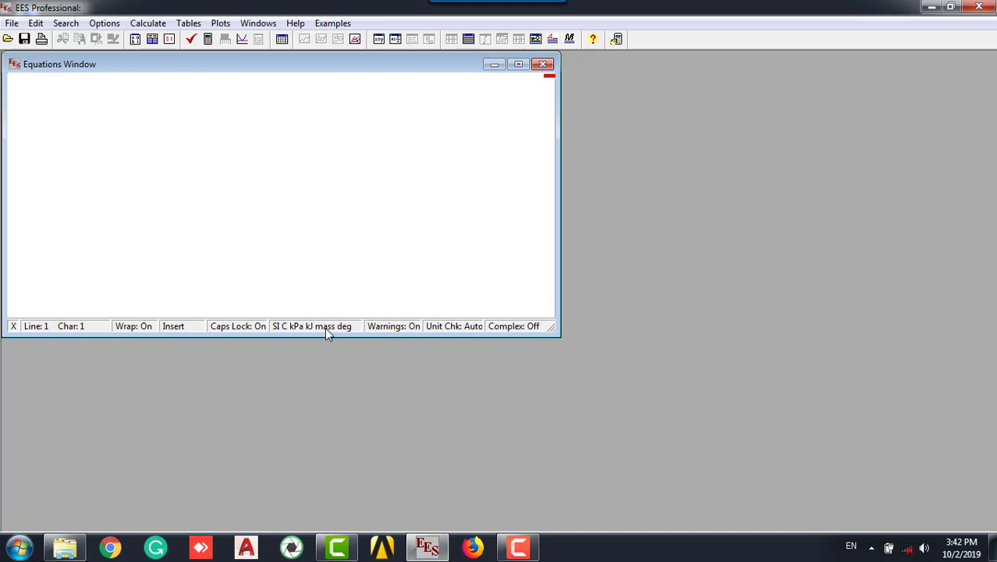
- Try Times New Roman at size 10 for the general display in the preferences, and discard the changes
click(324, 327)
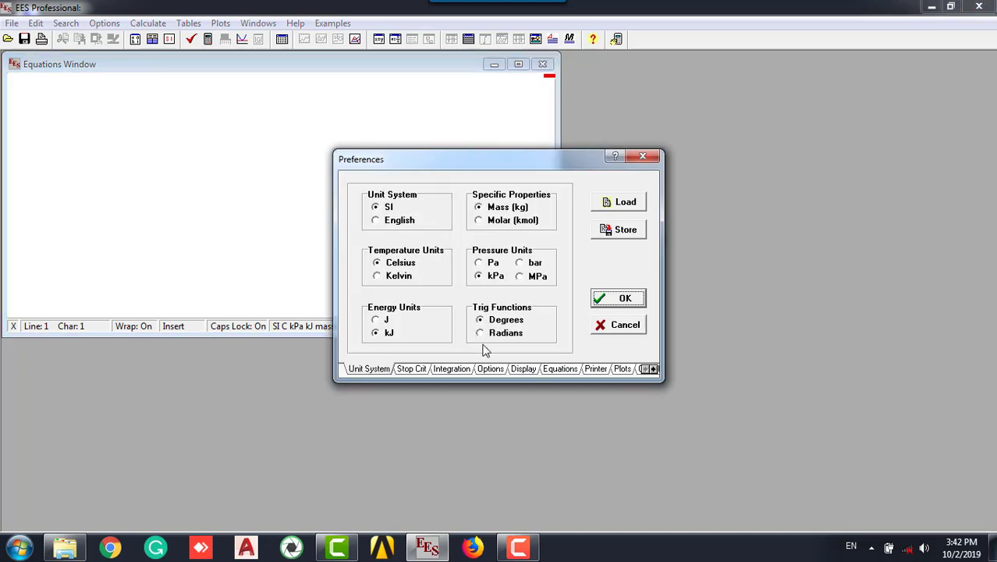
click(491, 369)
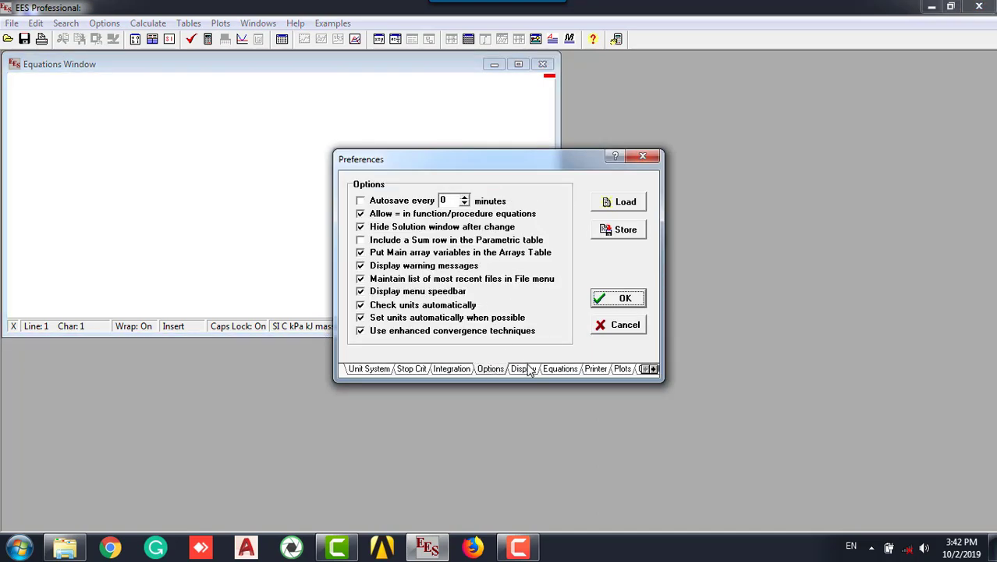
click(527, 370)
click(470, 214)
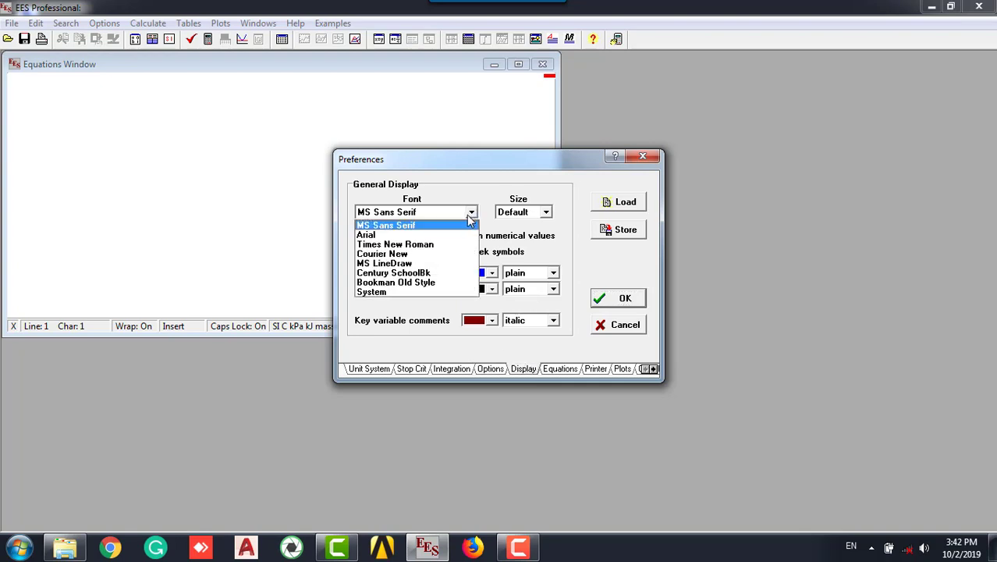
click(415, 245)
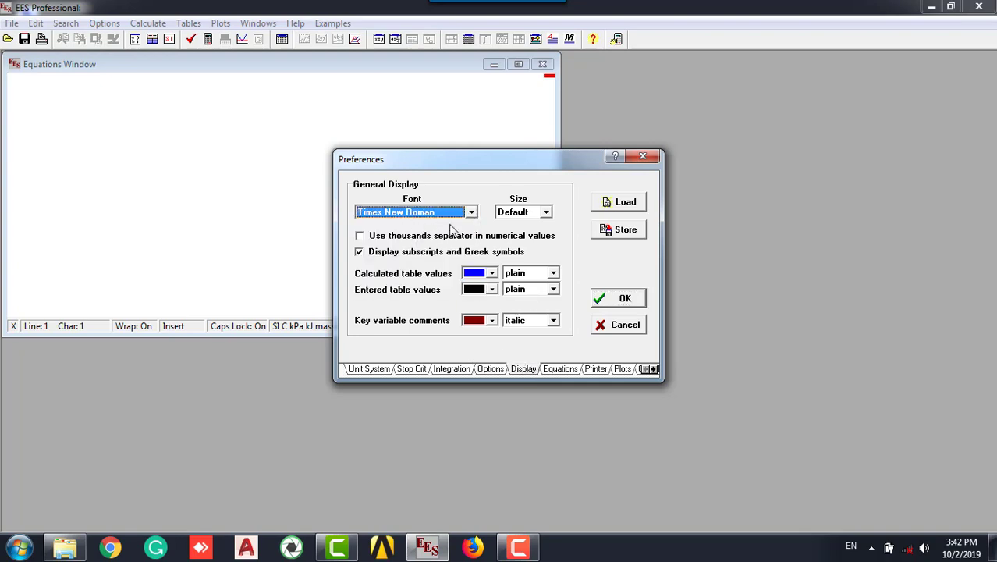
click(545, 212)
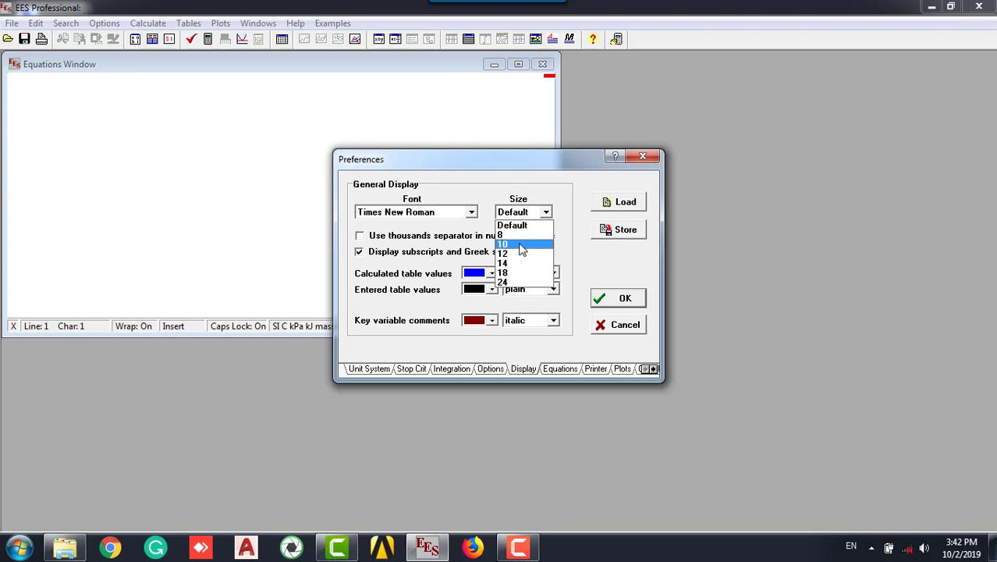
click(522, 245)
click(624, 326)
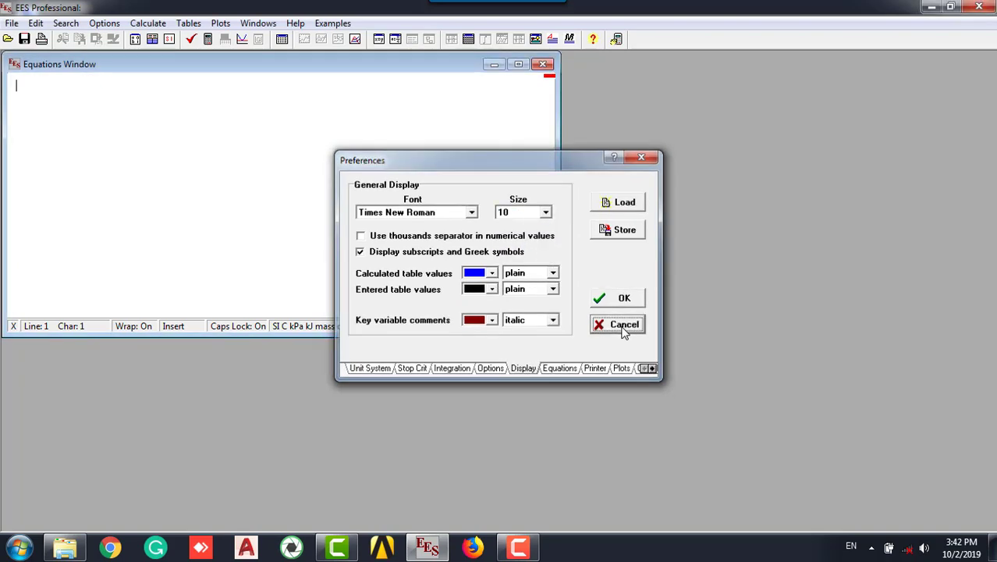
- Close EES without saving the untitled file, and open the 5ORDER document from the EES folder on the desktop
click(979, 6)
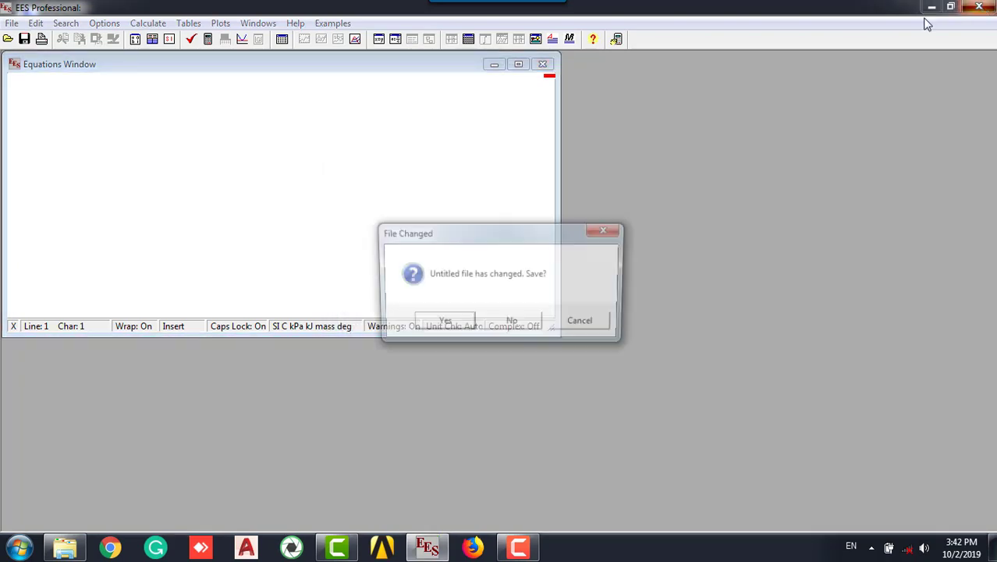
click(507, 321)
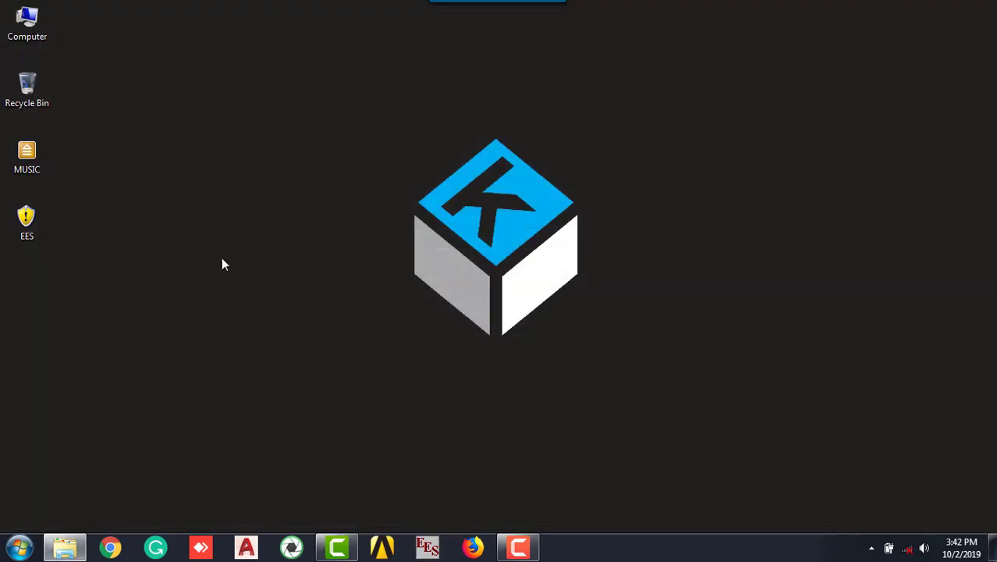
double_click(36, 219)
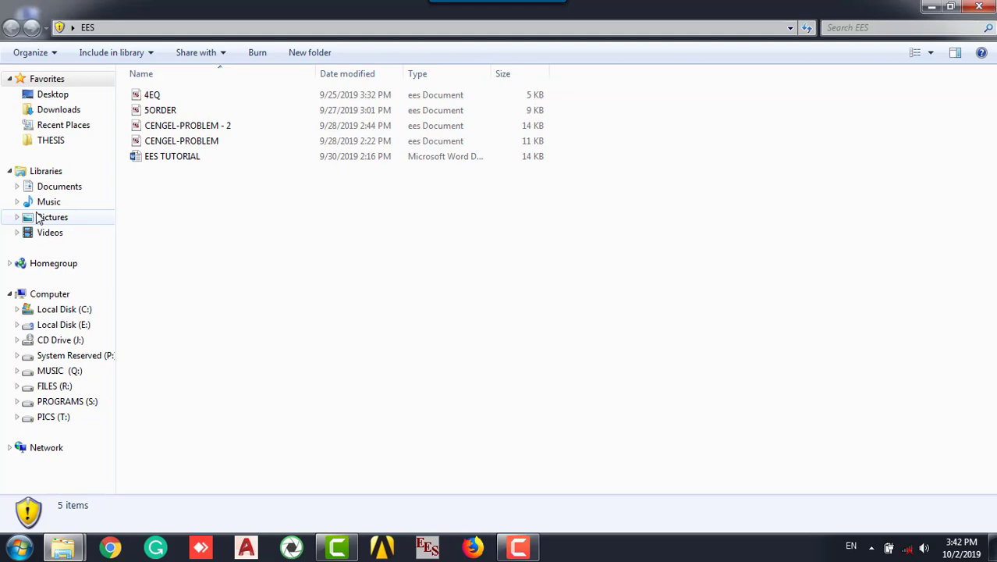
double_click(162, 110)
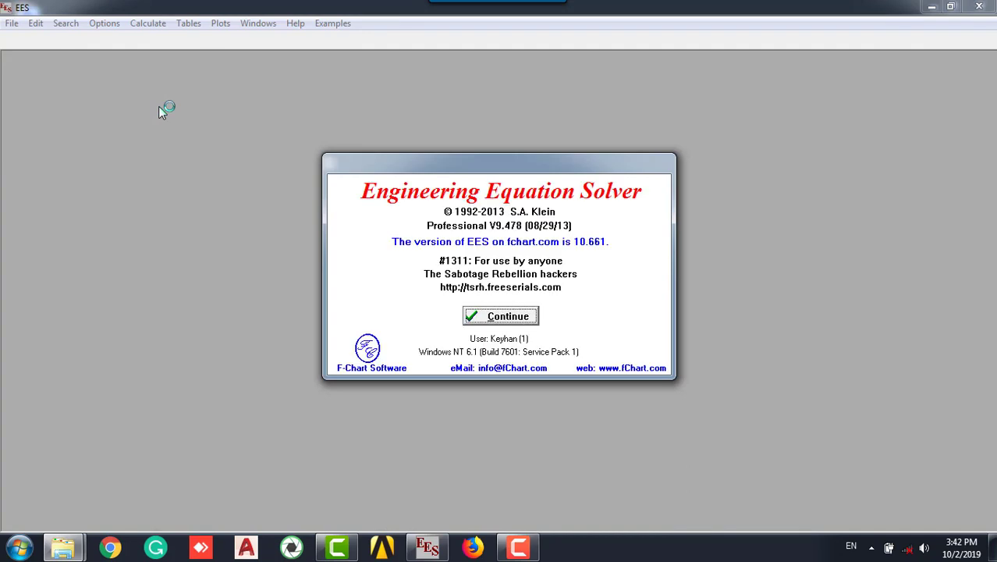
click(500, 313)
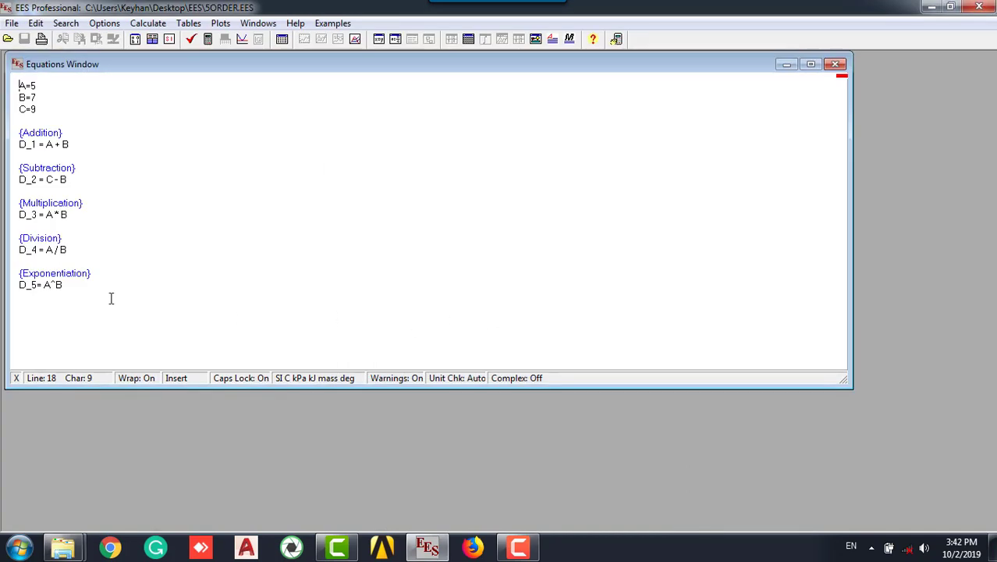
click(58, 75)
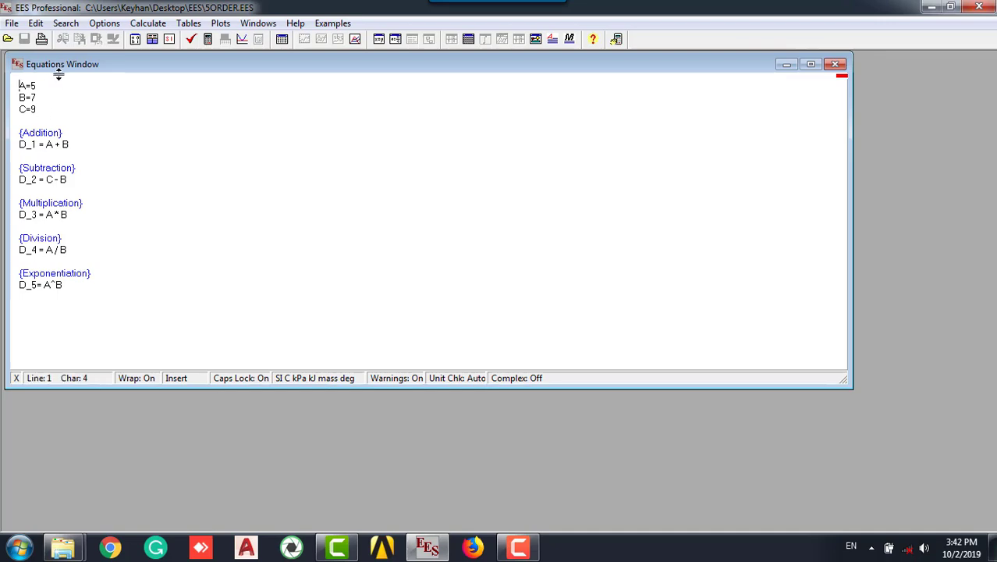
- Examine the commented operation headings and the assignments of A, B and C in the 5ORDER equations
click(96, 236)
click(85, 251)
click(45, 142)
click(29, 215)
click(36, 275)
click(41, 287)
click(39, 110)
click(40, 86)
click(32, 109)
- Examine the addition, subtraction, multiplication, division and exponentiation operators in the D_1 to D_5 equations
click(40, 144)
key(Right)
key(Right)
key(Right)
key(Right)
key(shift+Left)
key(shift+Left)
key(shift+Left)
key(shift+Left)
key(shift+Left)
click(86, 180)
drag(61, 145, 57, 144)
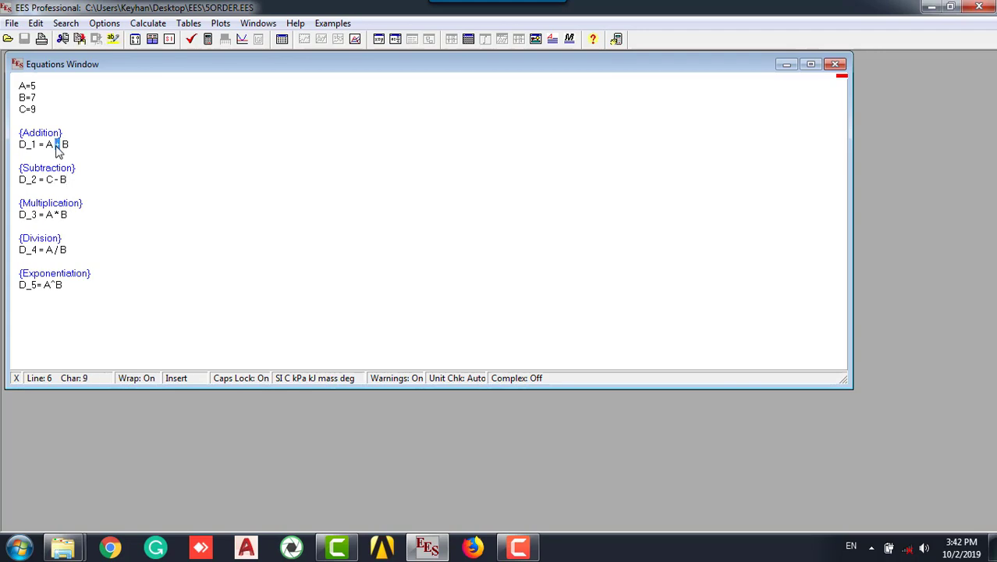
click(60, 180)
drag(60, 180, 55, 181)
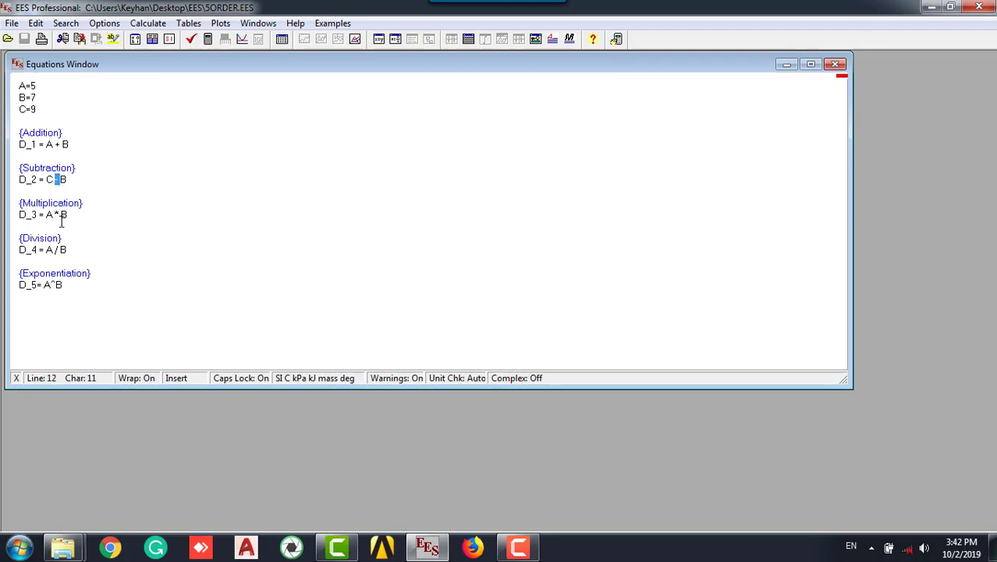
click(58, 215)
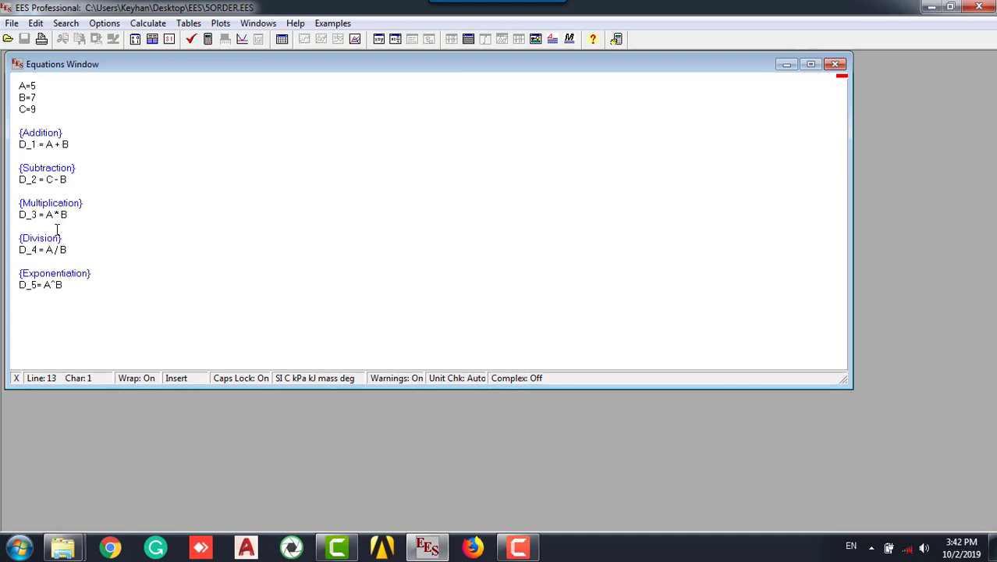
click(56, 251)
click(50, 286)
- Solve the arithmetic equations for D_1 to D_5, read the solution and close it
click(188, 42)
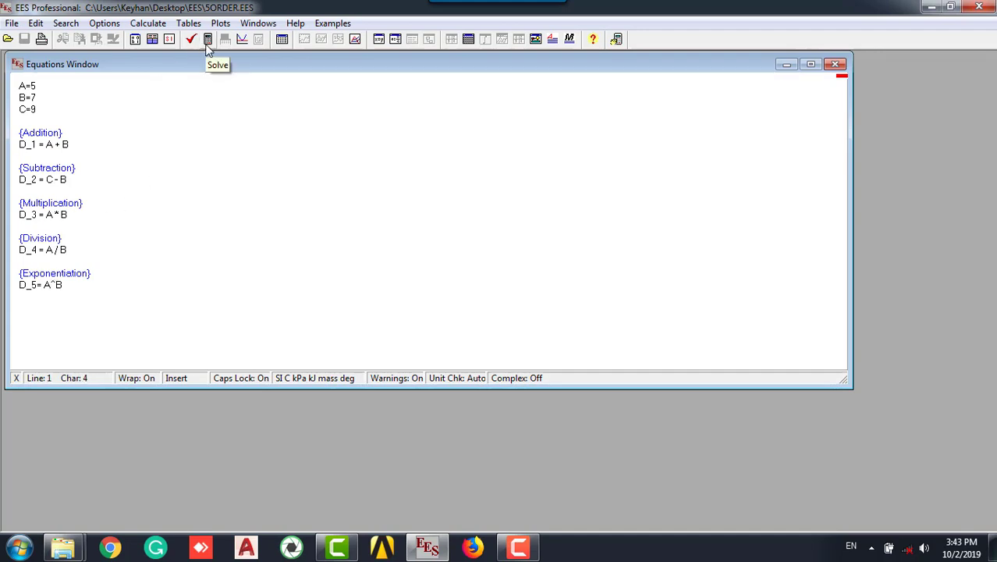
click(209, 41)
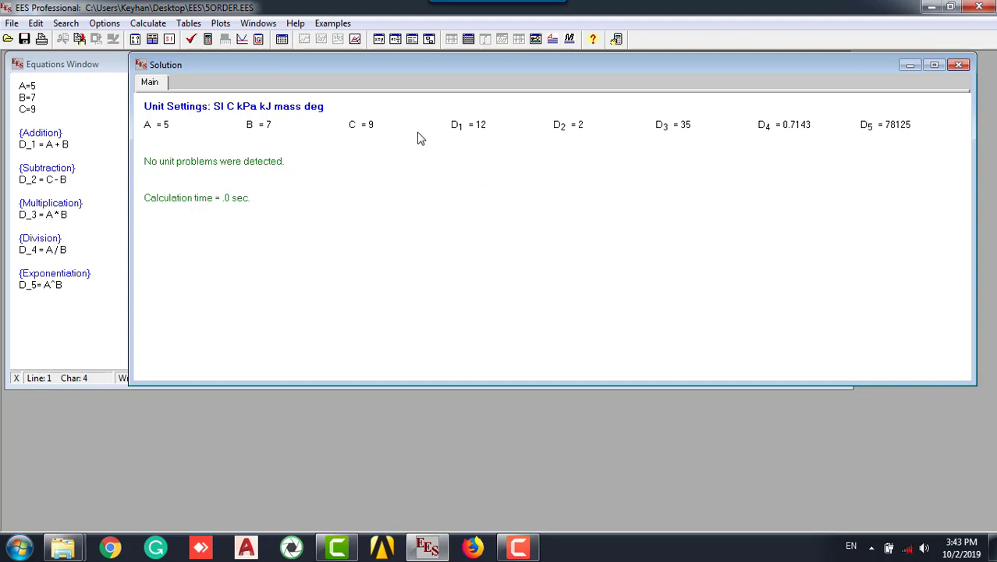
click(958, 67)
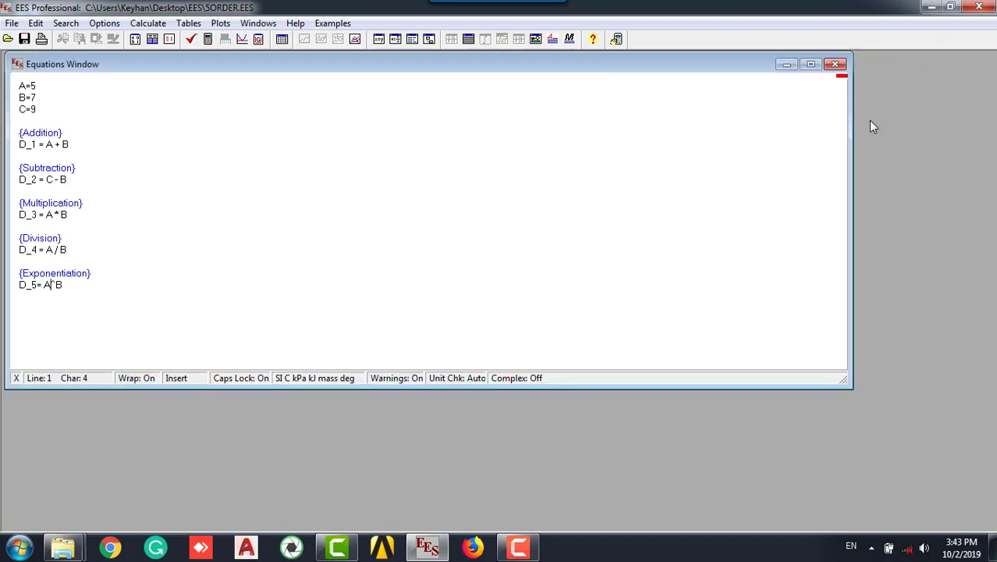
- Close the 5ORDER equations, exit EES without saving, and close the EES folder
click(832, 65)
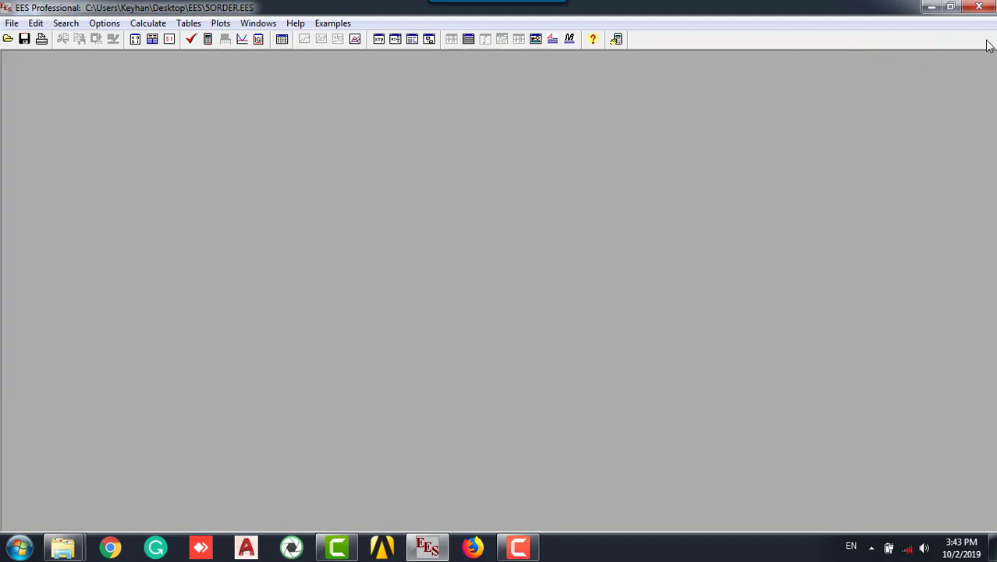
click(980, 7)
click(556, 326)
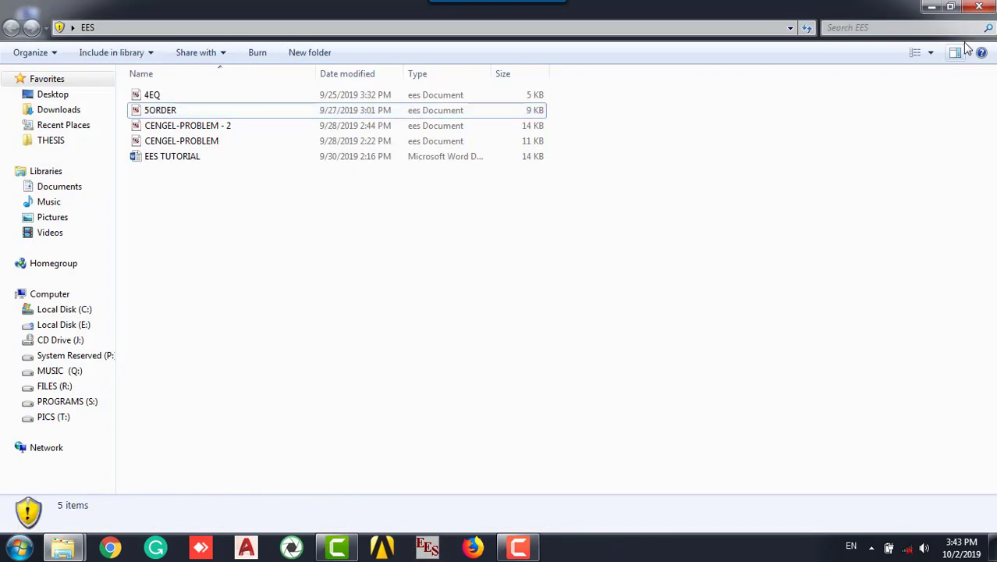
click(976, 9)
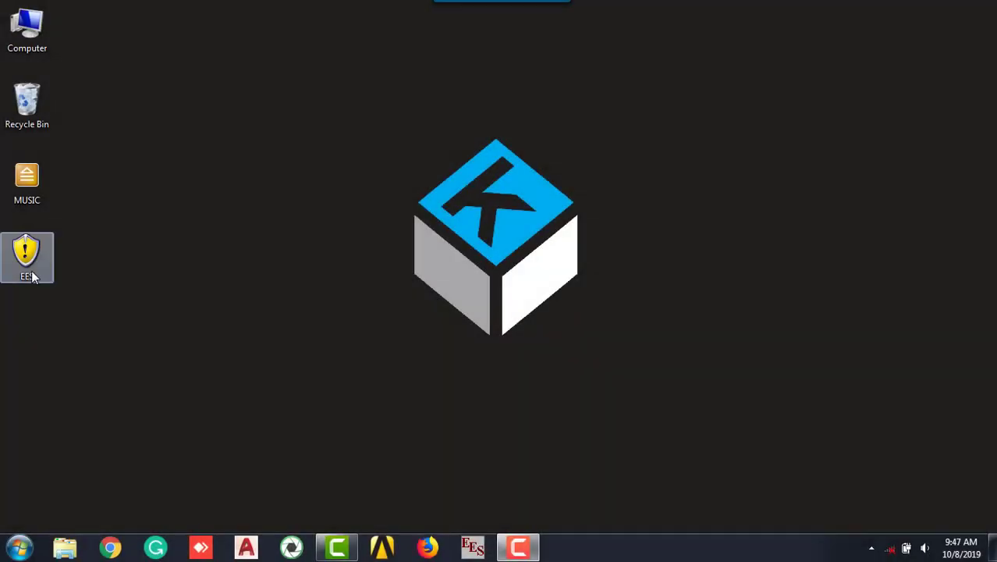
- Open the 4EQ document from the EES folder on the desktop and continue past the start screen
double_click(27, 257)
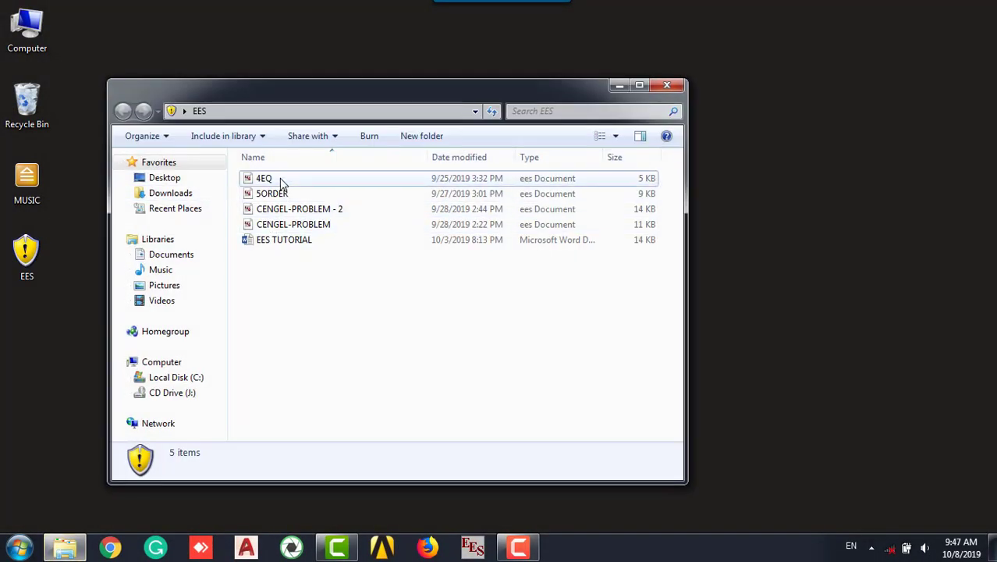
double_click(279, 177)
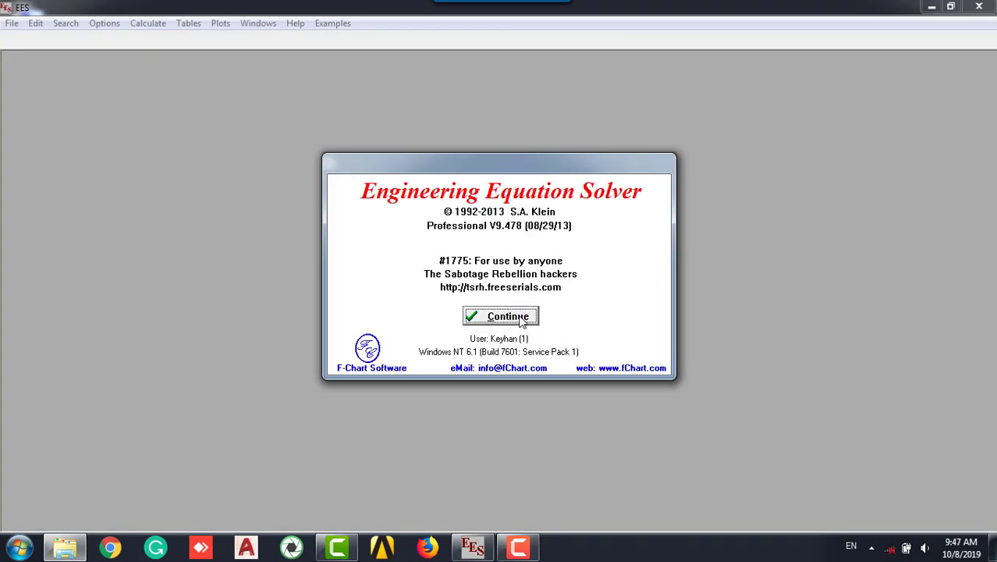
click(507, 315)
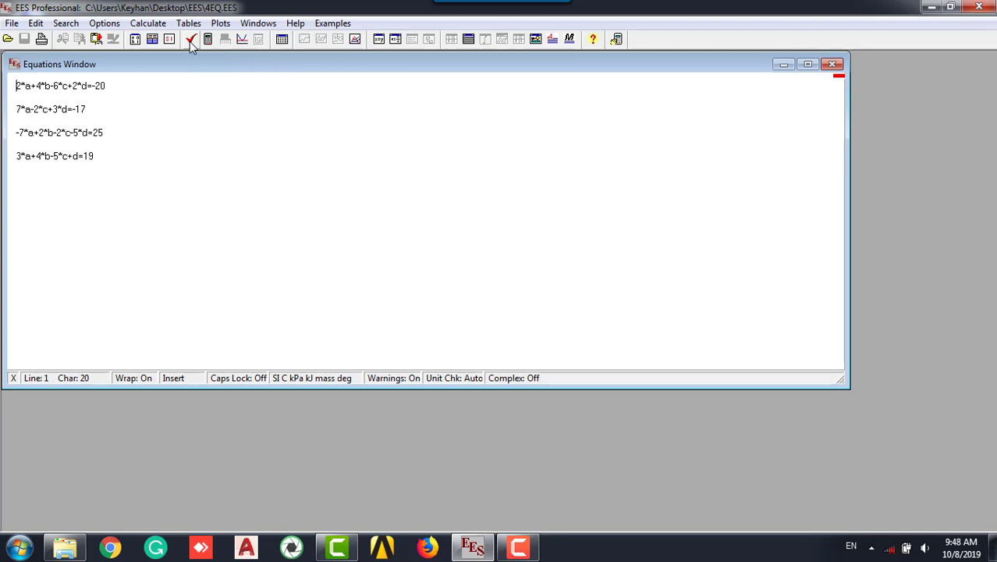
- Check the syntax of the four simultaneous equations and solve them for a, b, c and d
click(191, 41)
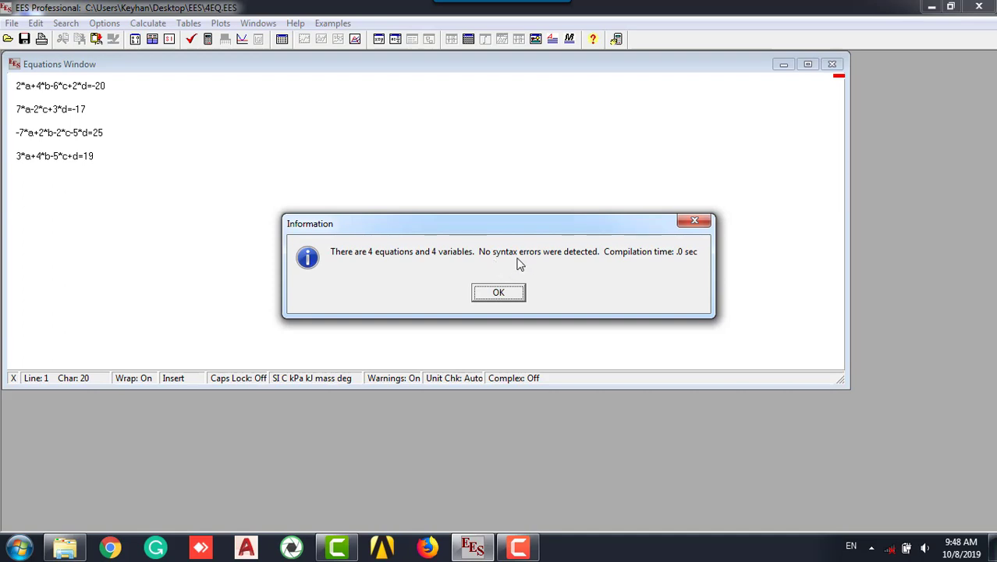
click(501, 299)
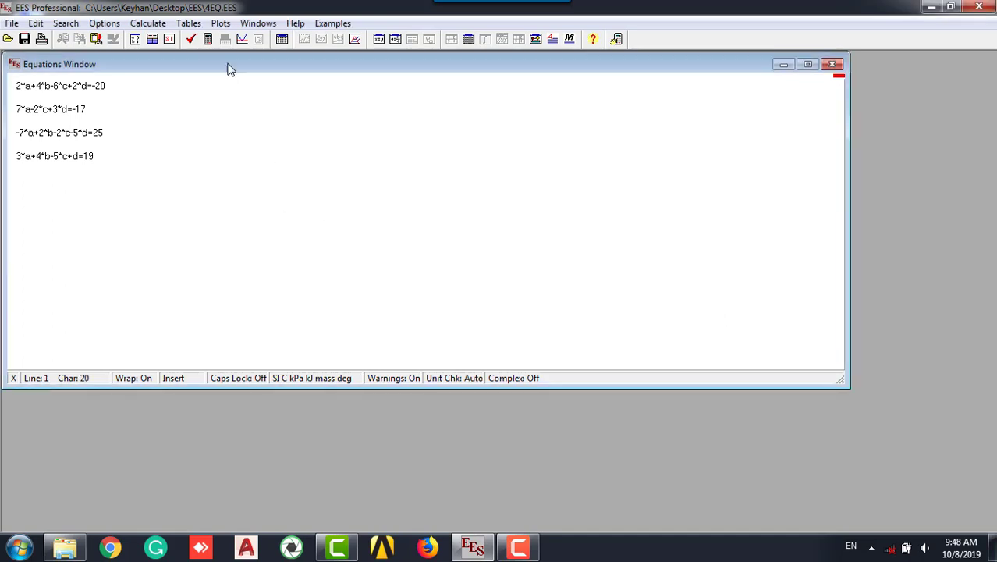
click(209, 40)
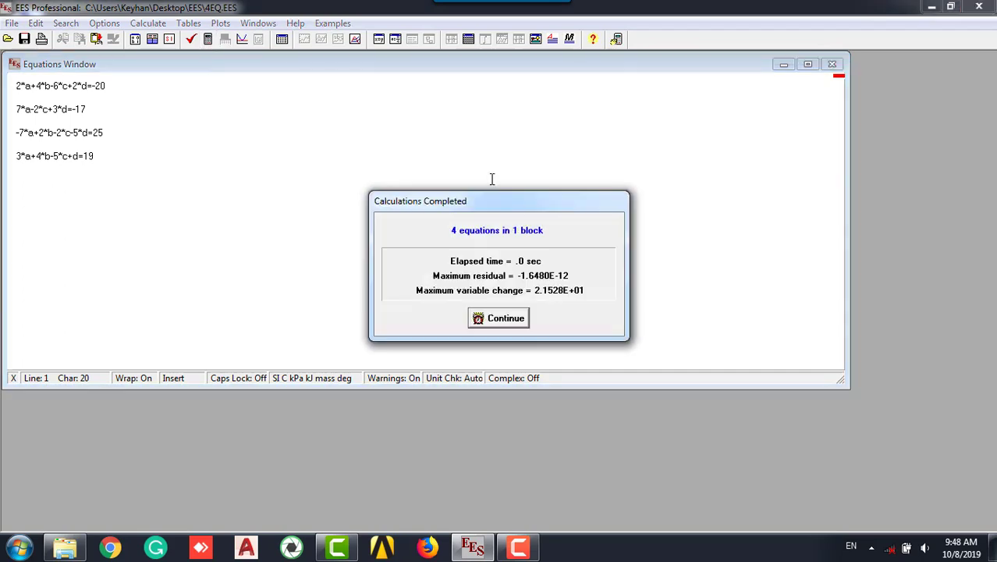
click(499, 321)
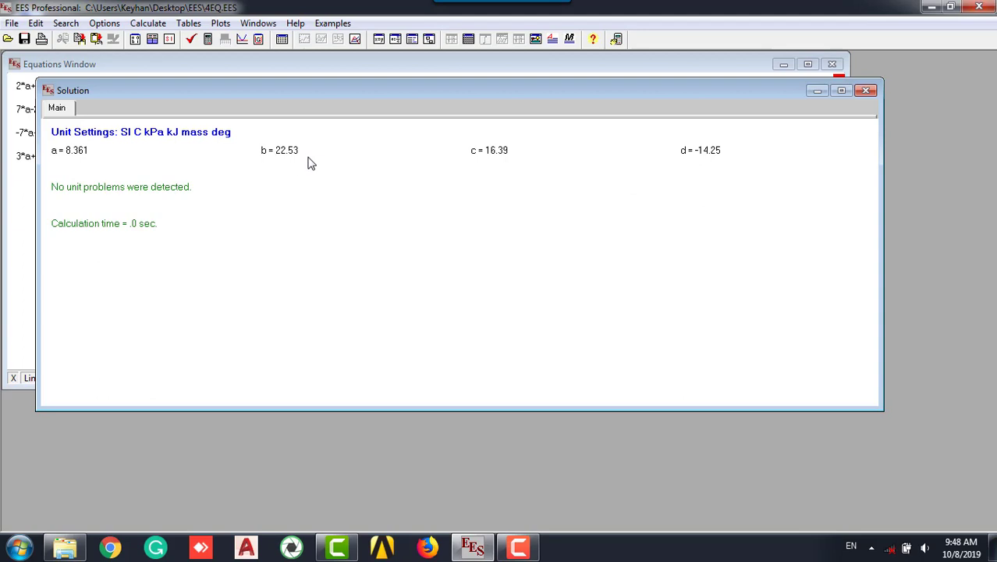
- Move the solution below the four equations to compare them with the values of a, b, c and d, and close it
drag(444, 97, 487, 169)
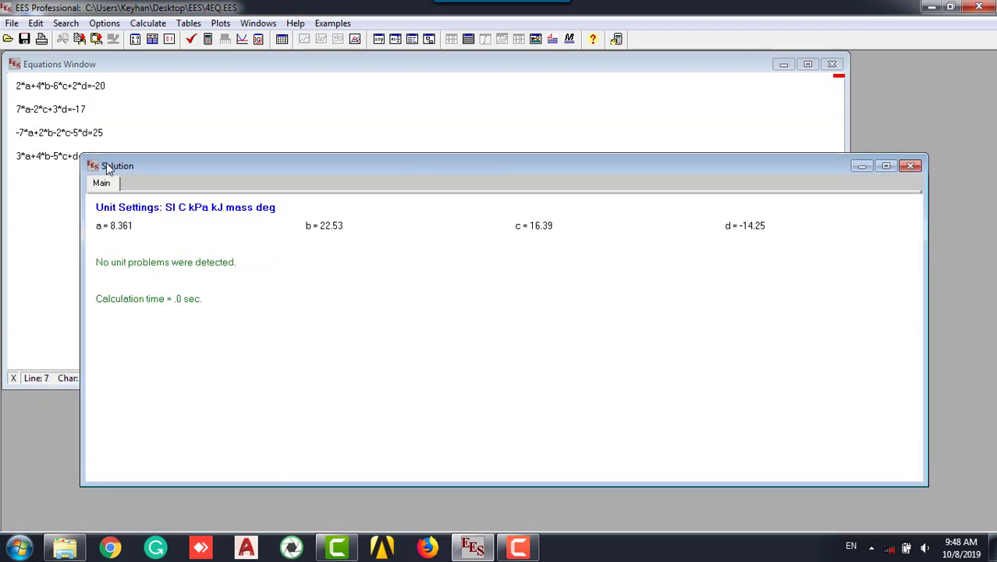
drag(106, 164, 112, 186)
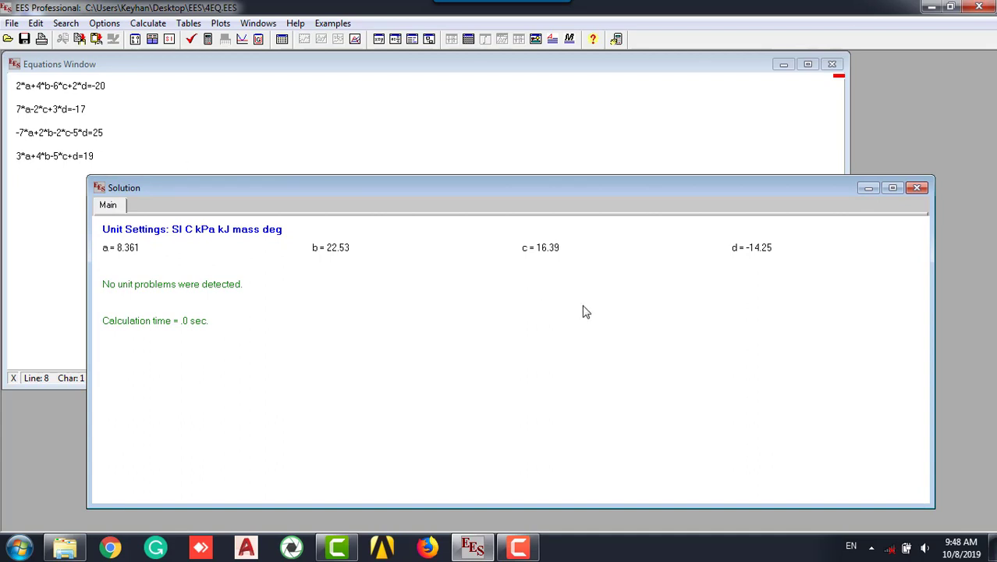
click(918, 189)
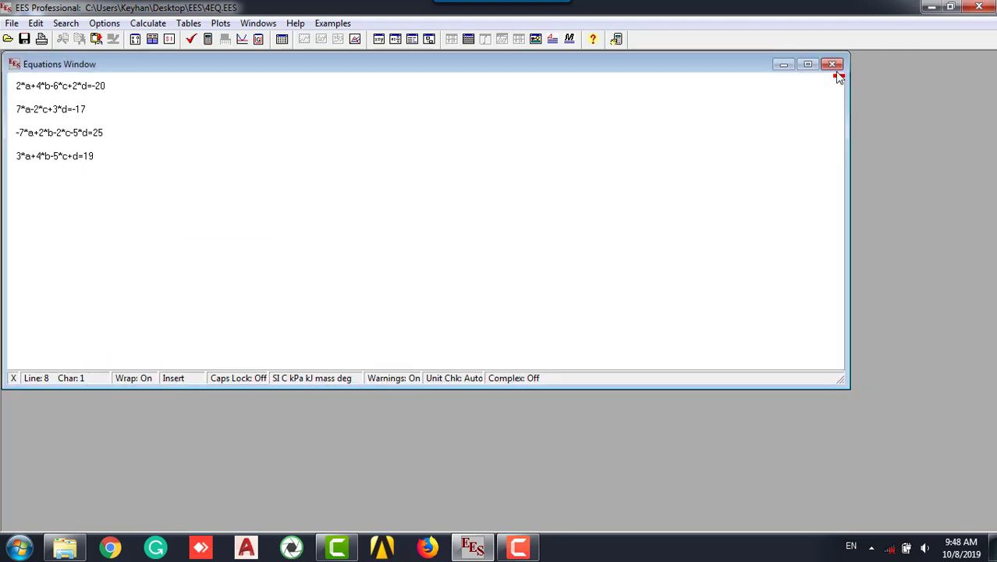
- Exit EES and open the CENGEL-PROBLEM document from the EES folder on the desktop
click(979, 7)
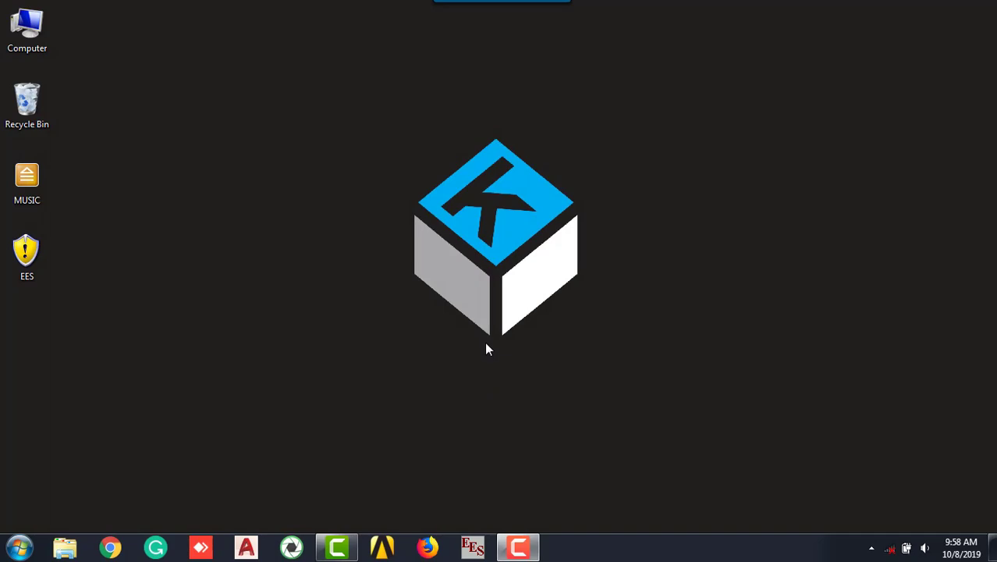
double_click(30, 260)
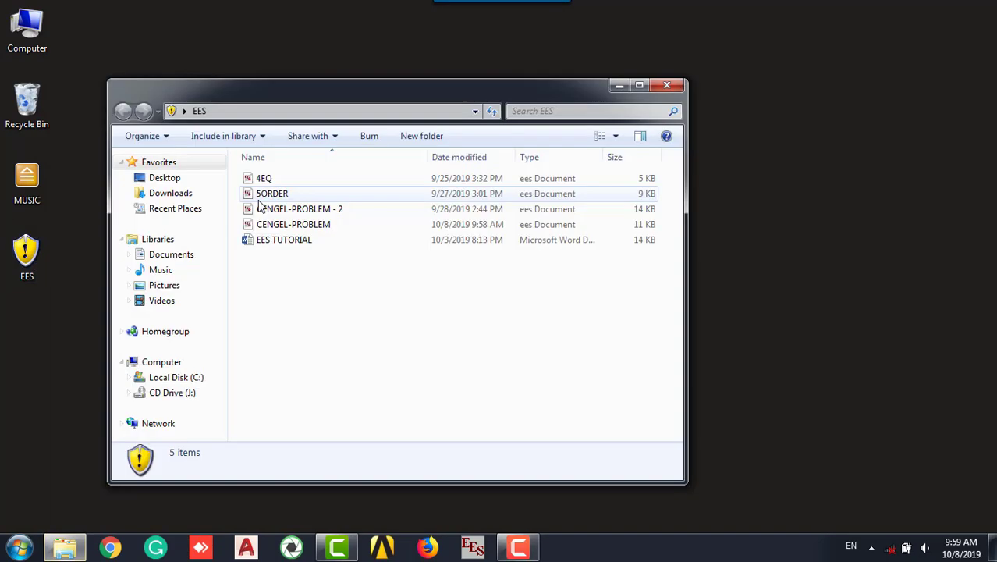
double_click(287, 225)
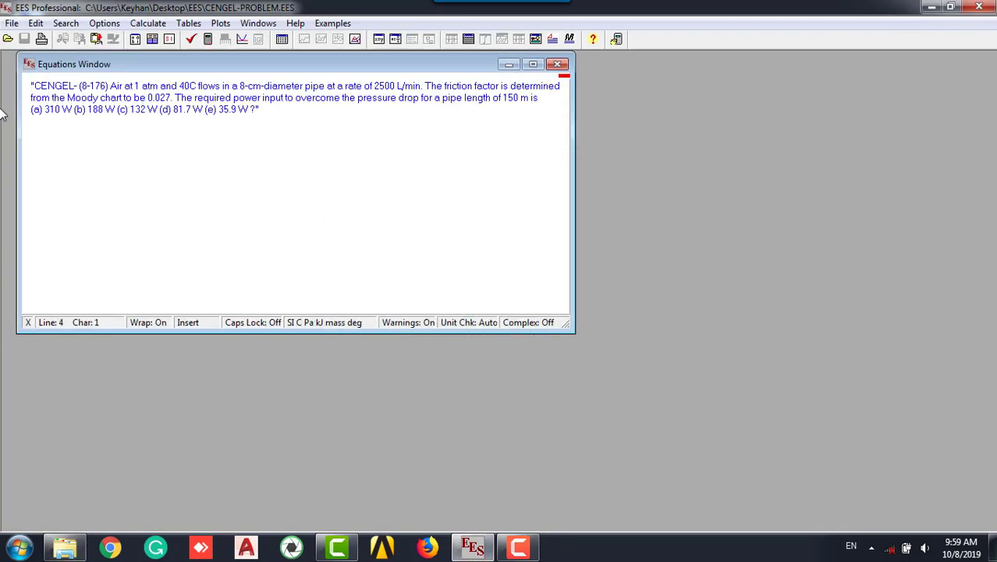
- Examine the air pressure, temperature, pipe diameter, friction factor and other data given in the problem statement
click(94, 86)
click(102, 87)
click(164, 156)
click(240, 100)
click(295, 88)
click(340, 88)
click(359, 88)
- Below the problem statement, define the pressure as P=101325[Pa] and the temperature as T=40[C]
click(291, 110)
key(Return)
text(P)
key(BackSpace)
key(Return)
text(P=101)
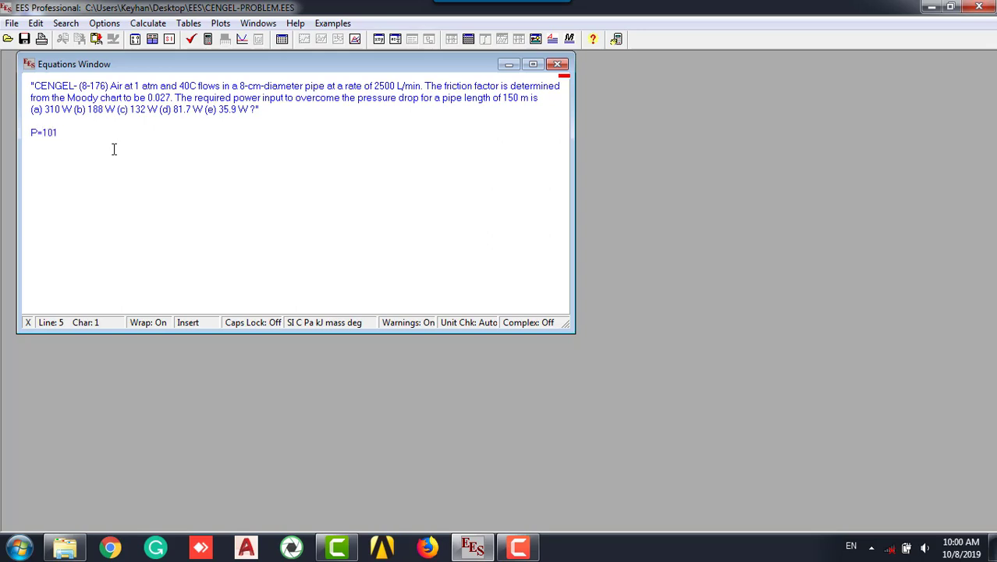
text(325[Pa])
key(Return)
text(T=40[c])
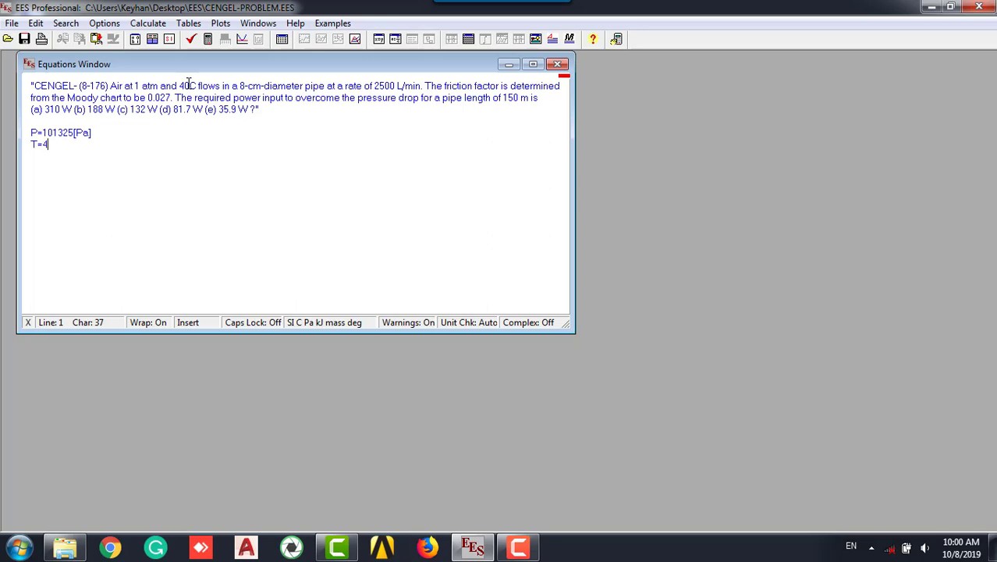
key(BackSpace)
key(BackSpace)
text(C])
- Define the pipe diameter as D=0.08[m] and confirm the unit system as SI with Celsius, Pa, kJ, mass and degrees
key(Return)
text(D=0.08)
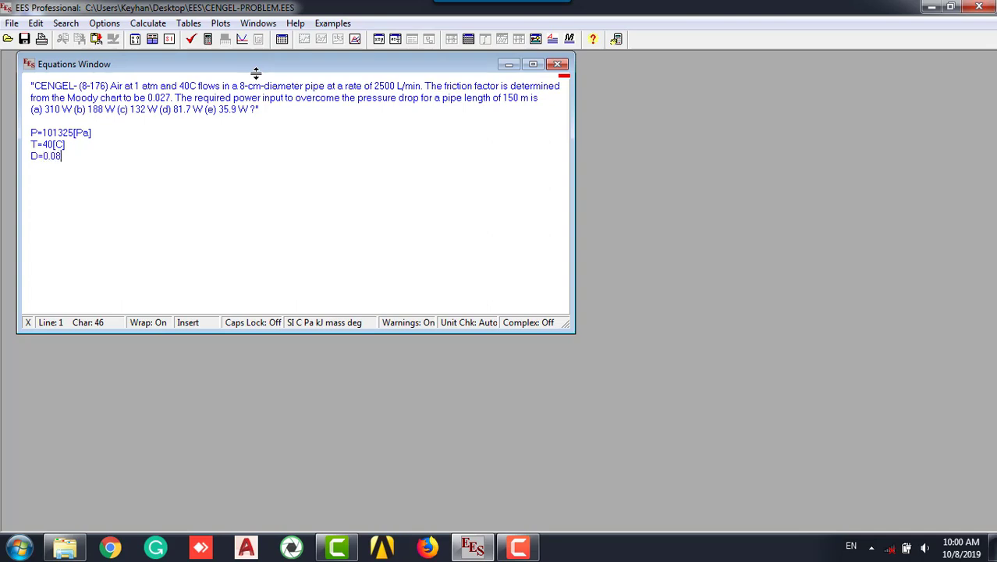
text([m])
click(330, 327)
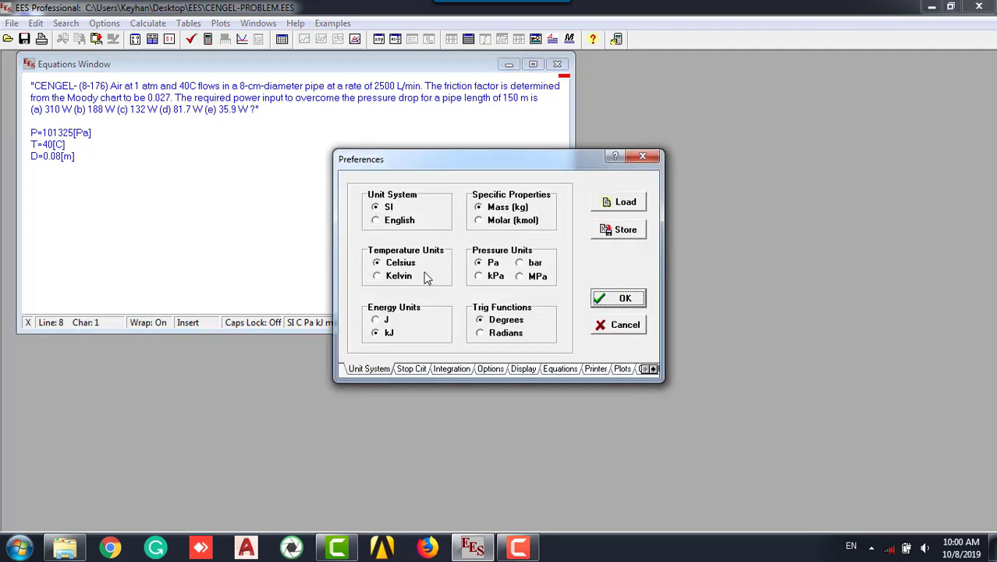
click(624, 299)
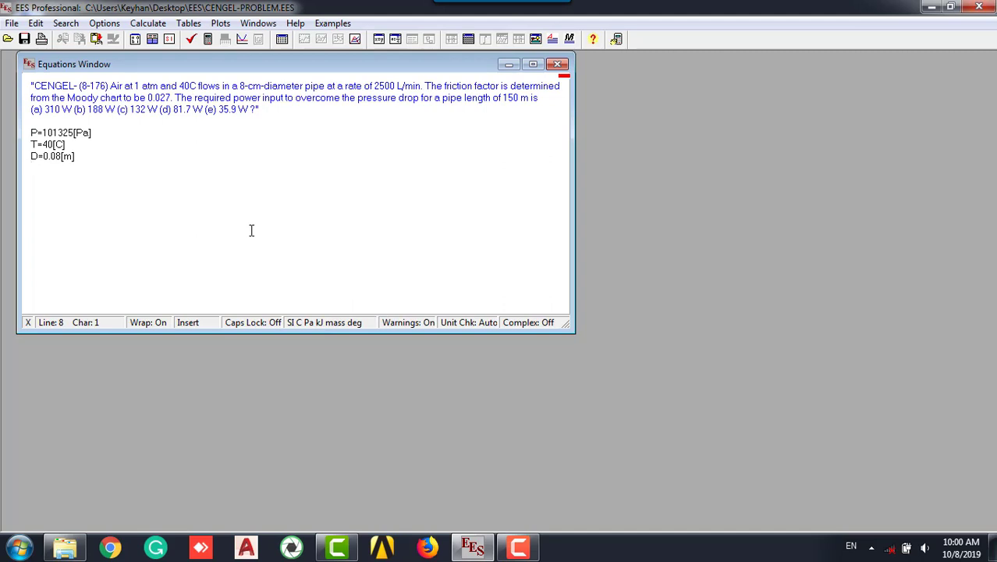
- Define the volume flow rate converted to cubic metres per second as V_dot=2500[L/min]*Convert(L/min,m^3/s)
text(V_dot=2500[L/min)
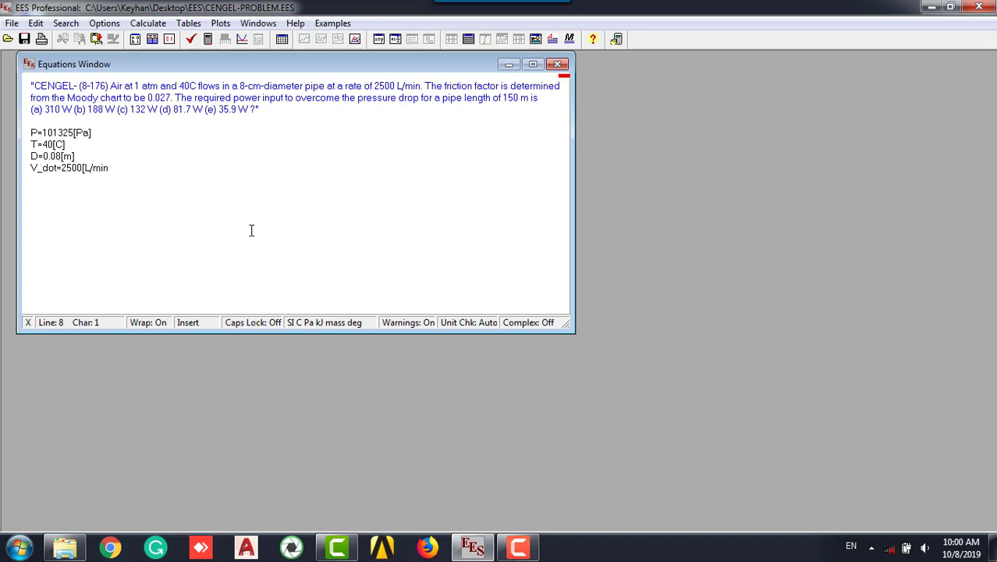
text(])
click(91, 169)
click(112, 176)
text(*Co)
text(nvert)
text((l/m)
text(L/min)
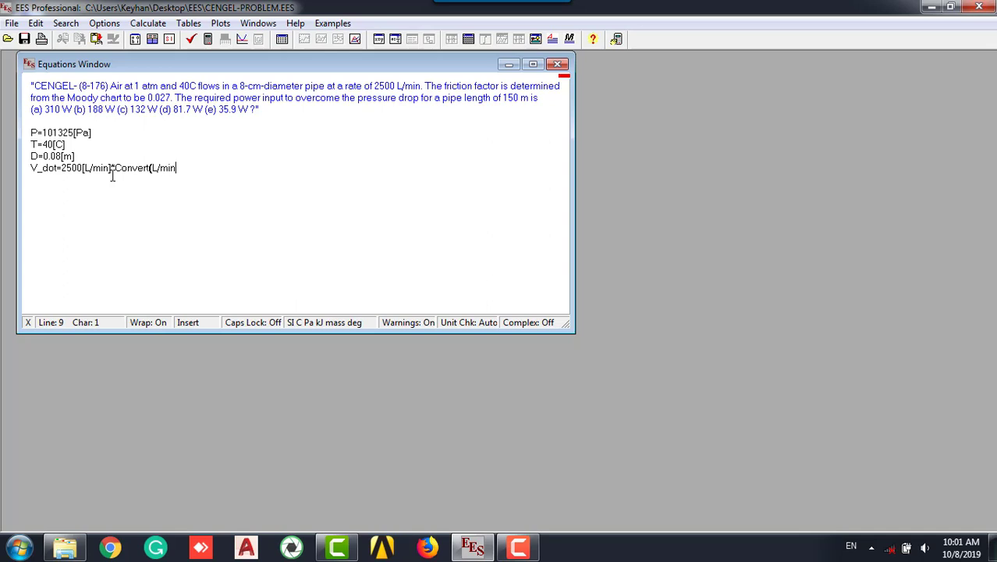
text(,m^3/s))
- Define the friction factor as f=0.027 and the pipe length as L=150[m]
key(Return)
text(f=0.027)
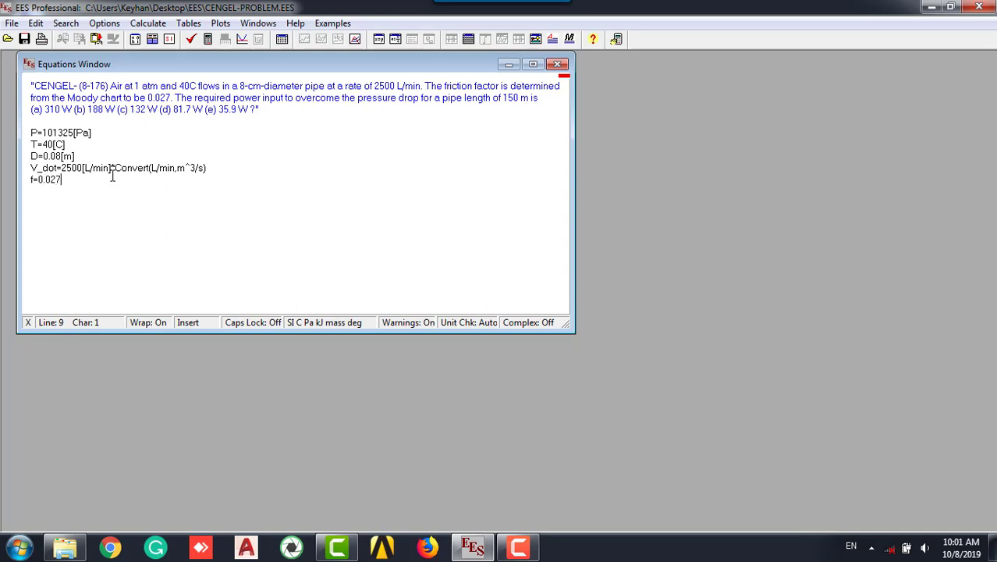
key(Return)
text(L=1)
text(50)
text([m] )
- Define the air density as rho=Density(Air,T=T,P=P) below the pipe length
text(rho)
text(Density)
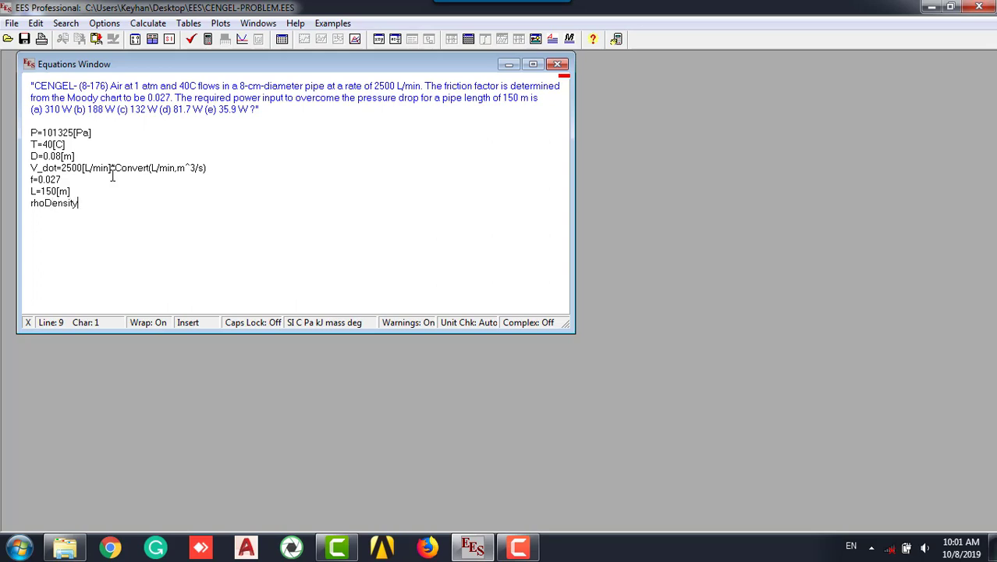
text(9)
key(BackSpace)
text((Air,T=T,P=P))
click(45, 203)
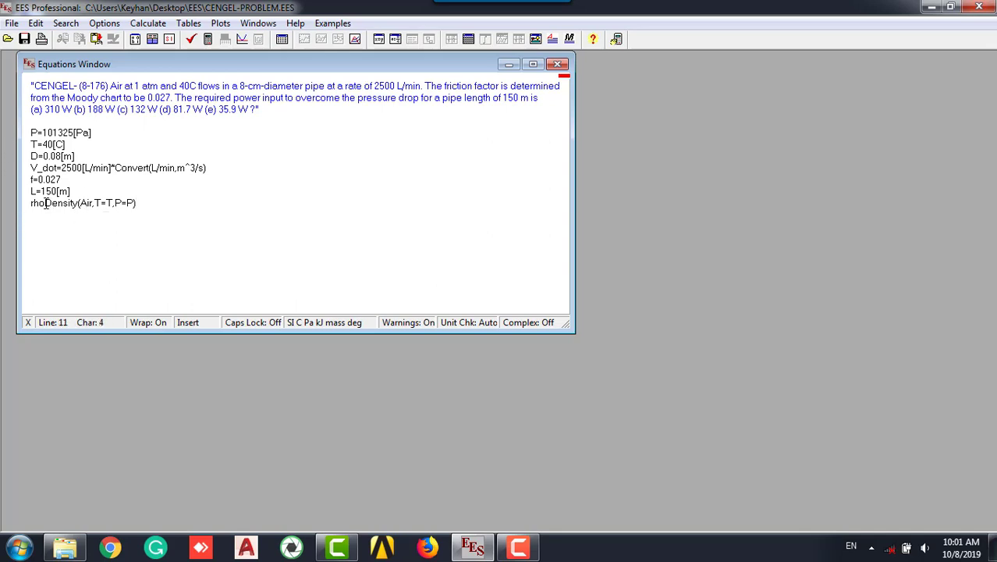
text(=)
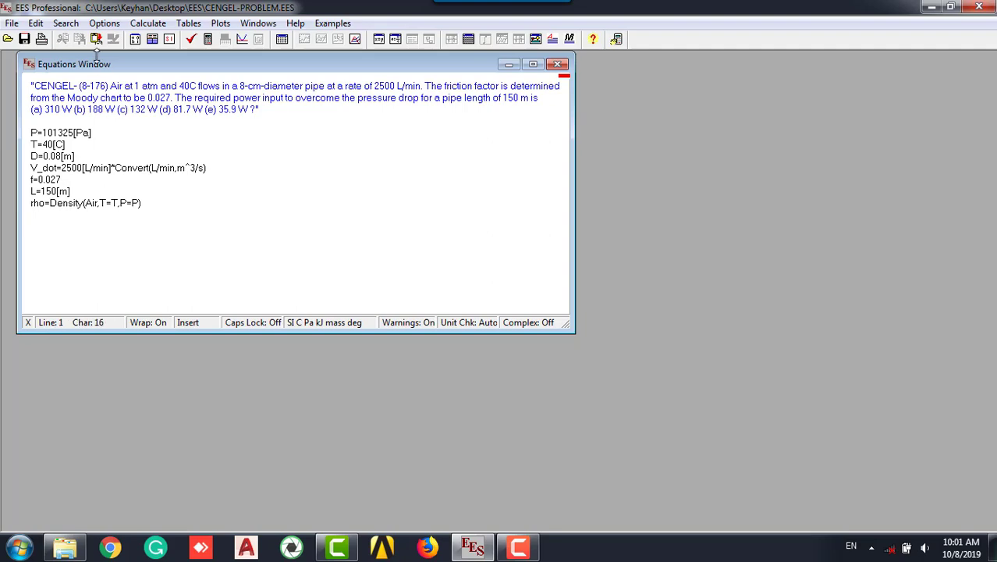
- Paste the ideal-gas air density function, based on temperature and pressure, from the function information into the rho equation
click(98, 24)
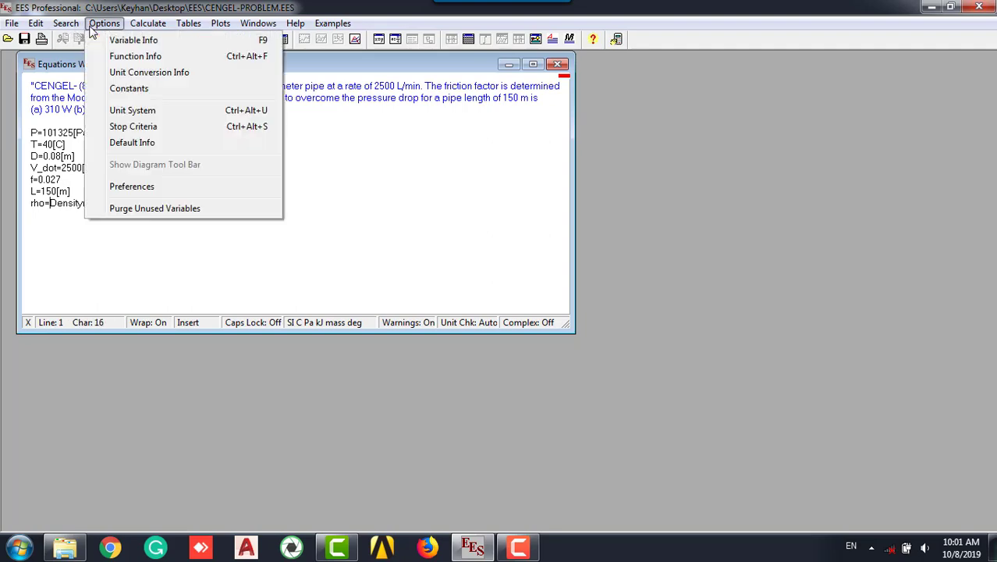
click(128, 60)
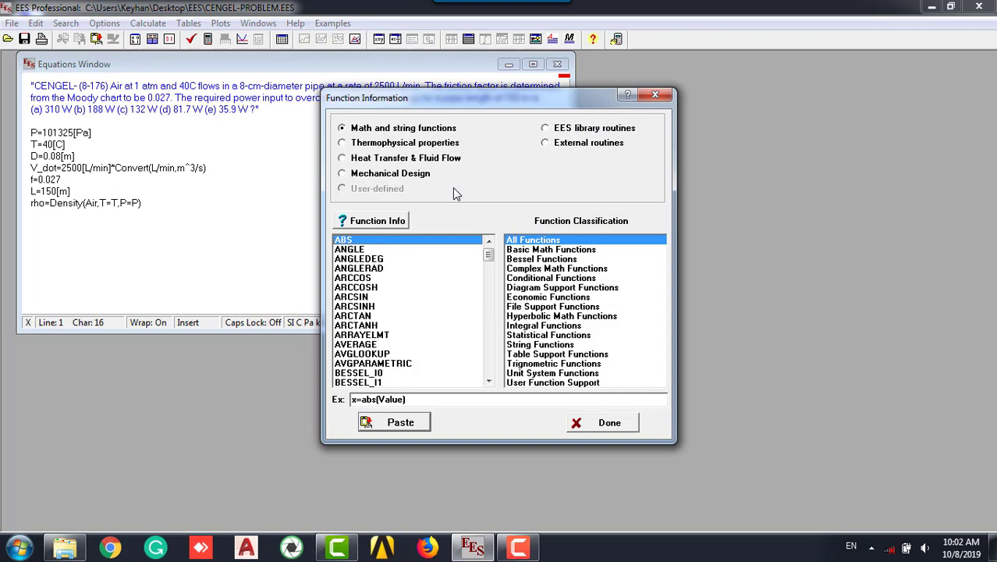
click(431, 143)
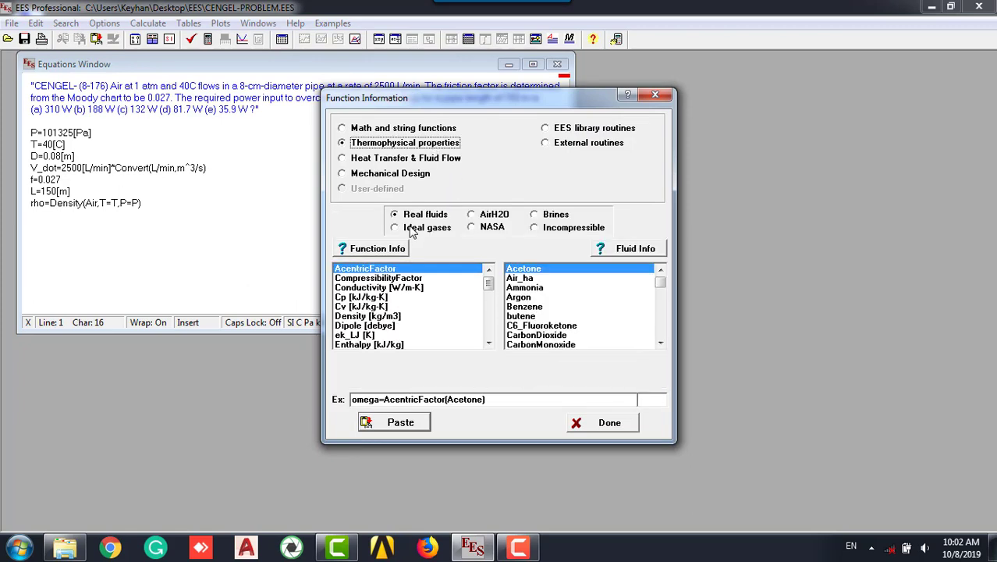
click(411, 229)
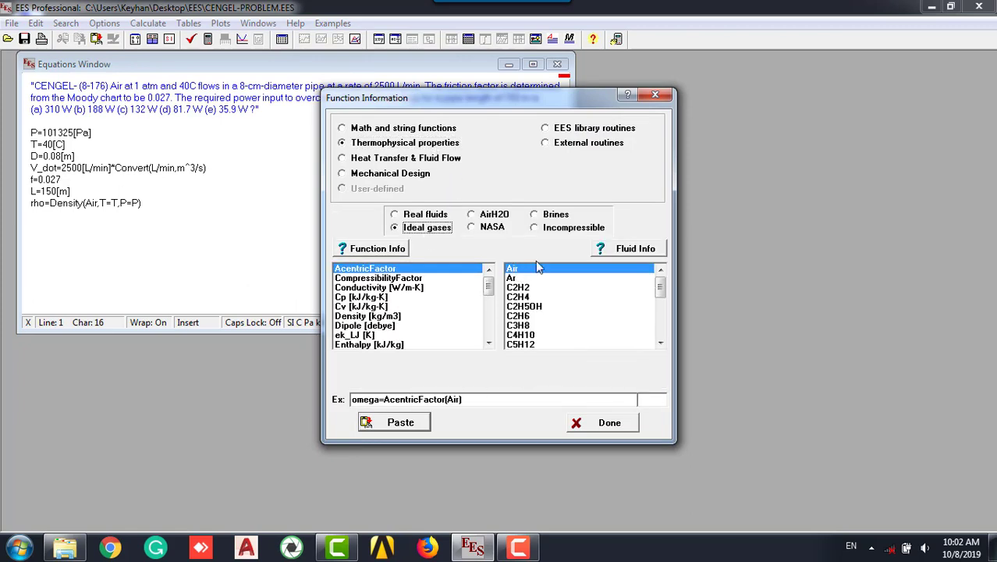
click(361, 318)
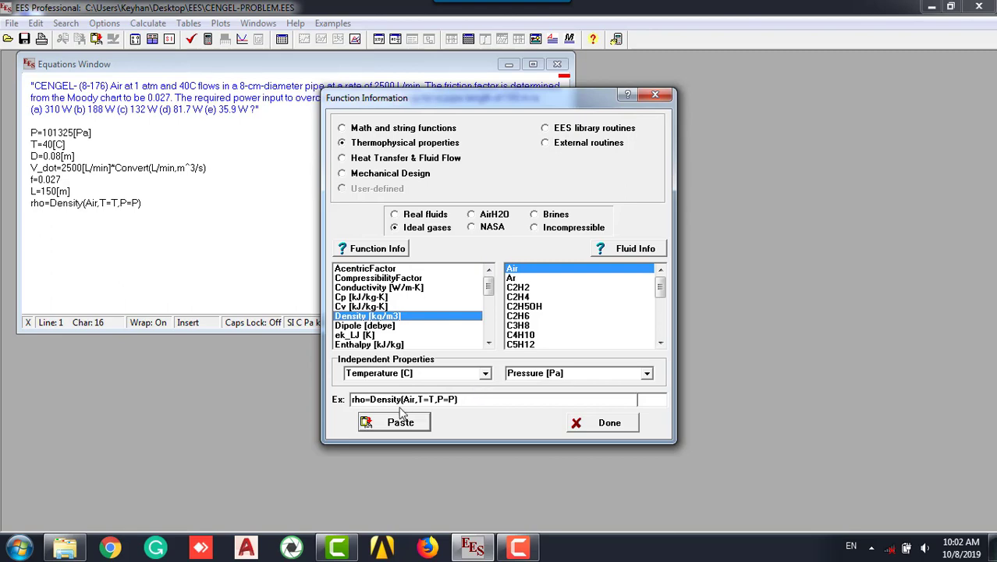
click(391, 425)
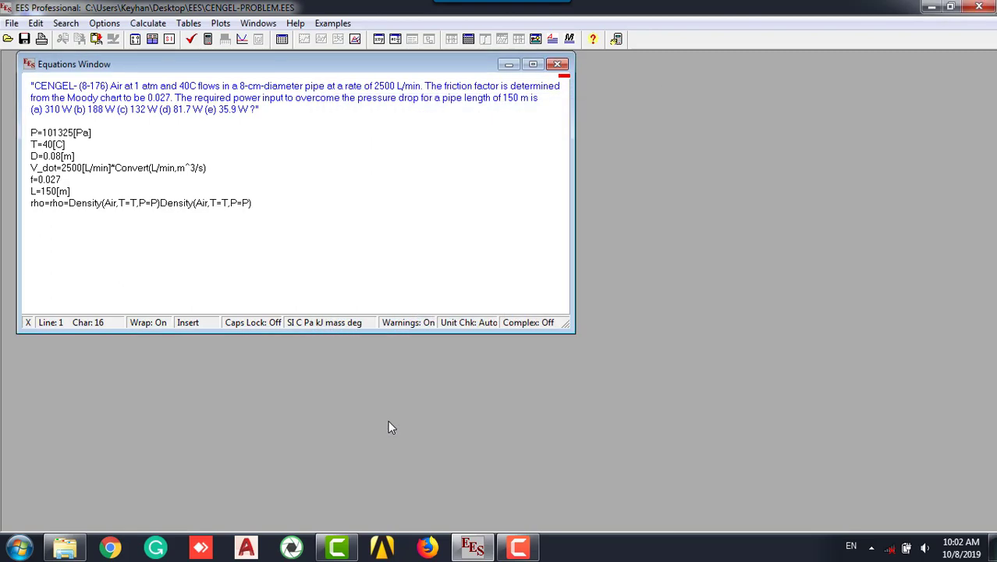
- Split the repeated density expression onto its own line as rho=Density(Air,T=T,P=P)
key(Return)
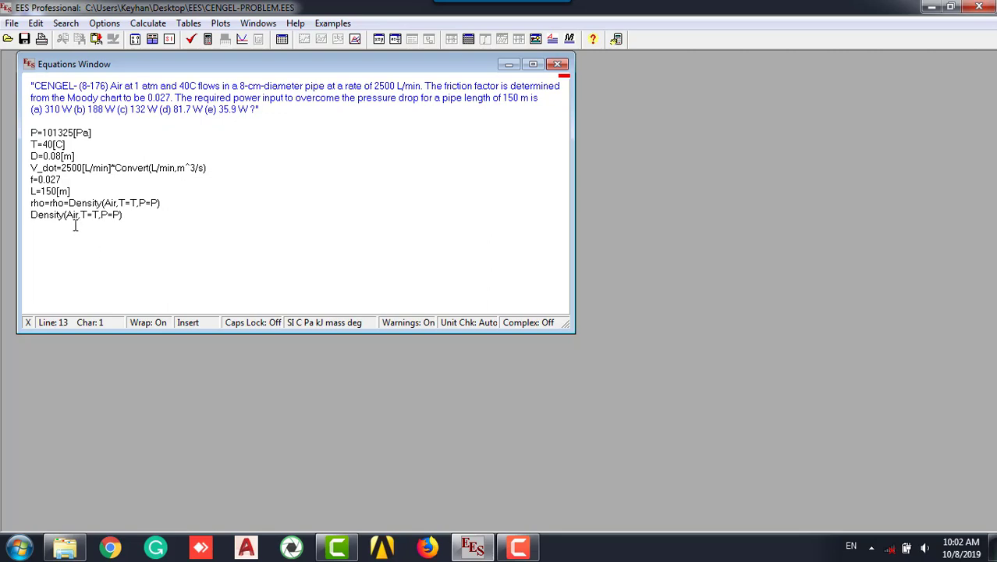
key(Up)
click(47, 205)
key(End)
key(Delete)
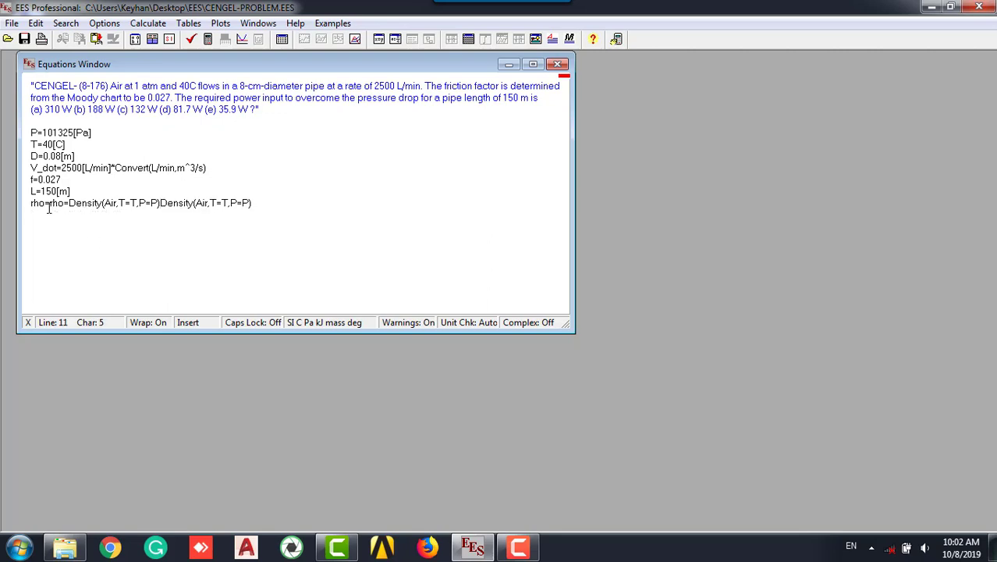
key(Return)
text(rho)
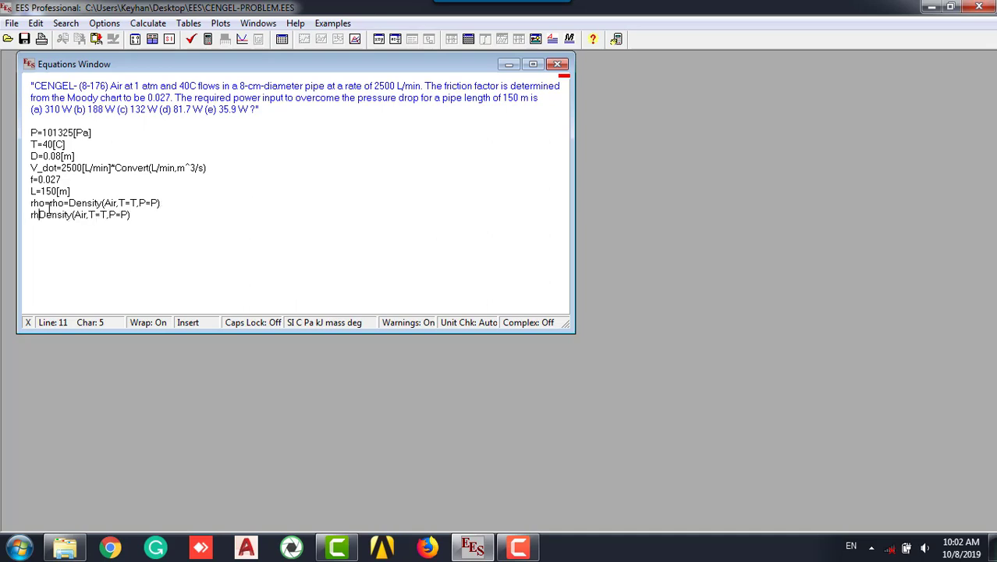
text(=)
- Remove the extra rho= from the first density equation and delete the duplicate density line below it
key(Up)
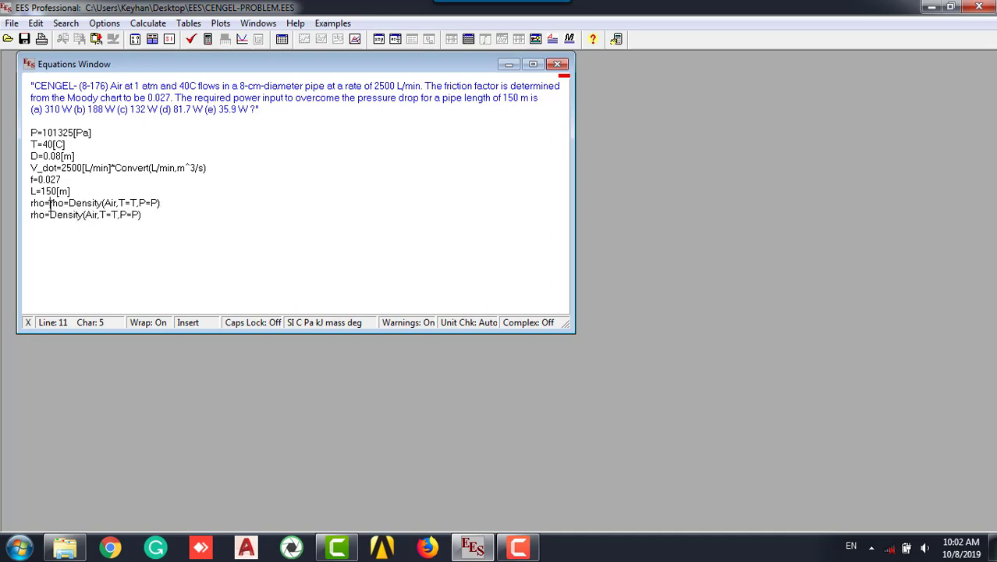
key(BackSpace)
key(BackSpace)
key(BackSpace)
key(BackSpace)
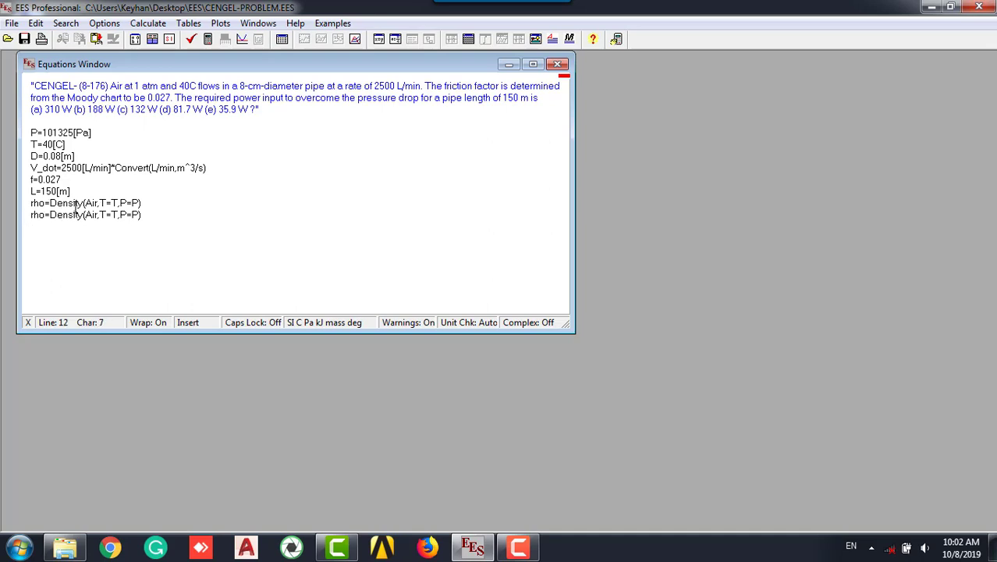
drag(150, 214, 24, 215)
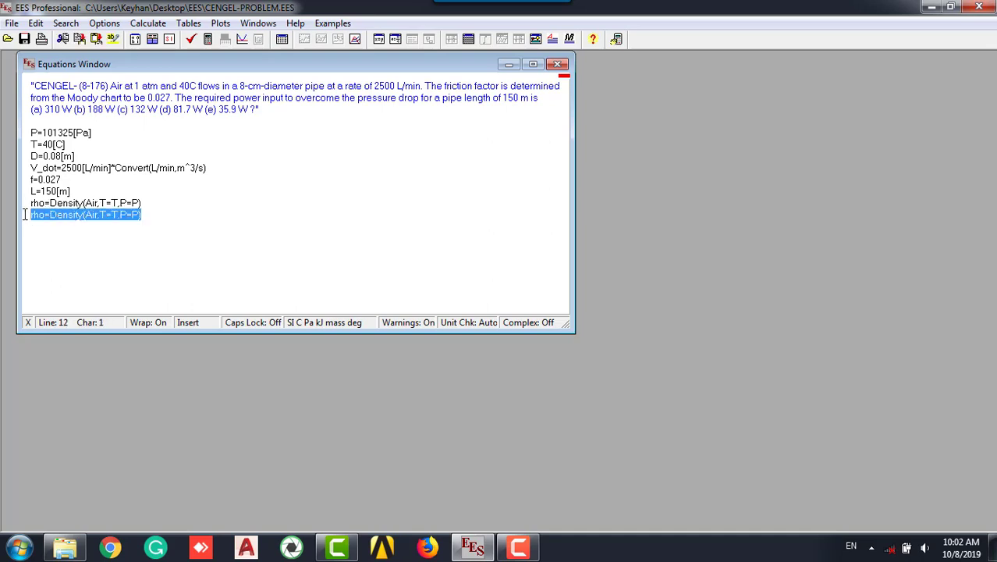
key(Delete)
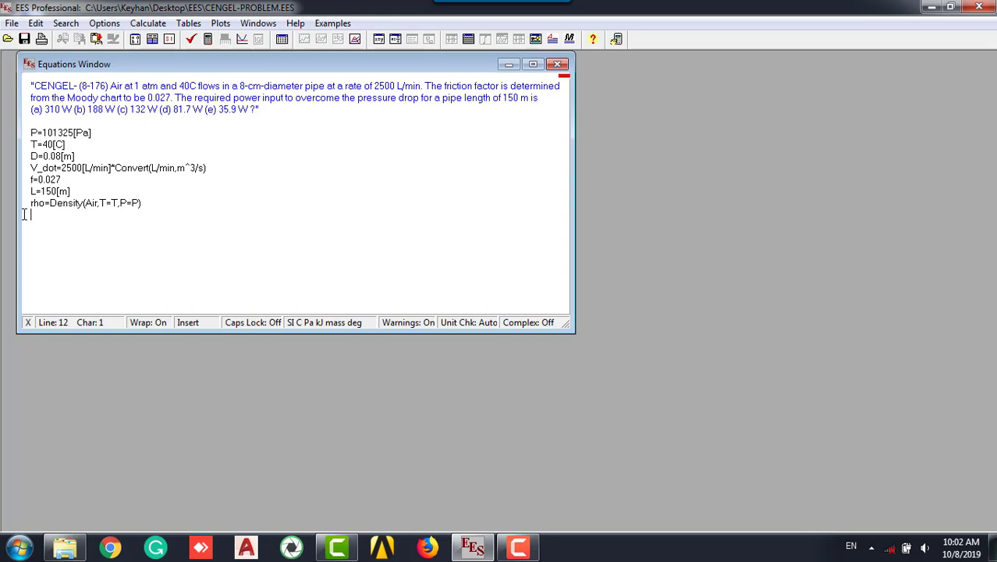
- Define the pipe's cross-sectional area as A_c=pi*D^2/4 below the density equation
text(A=)
key(BackSpace)
text(_d)
text(=)
text(pi*)
text(D)
text(^2)
text(/)
text(4)
key(Return)
- Define the flow velocity as V=V_dot/A_c below the area equation
text(V=V_dot)
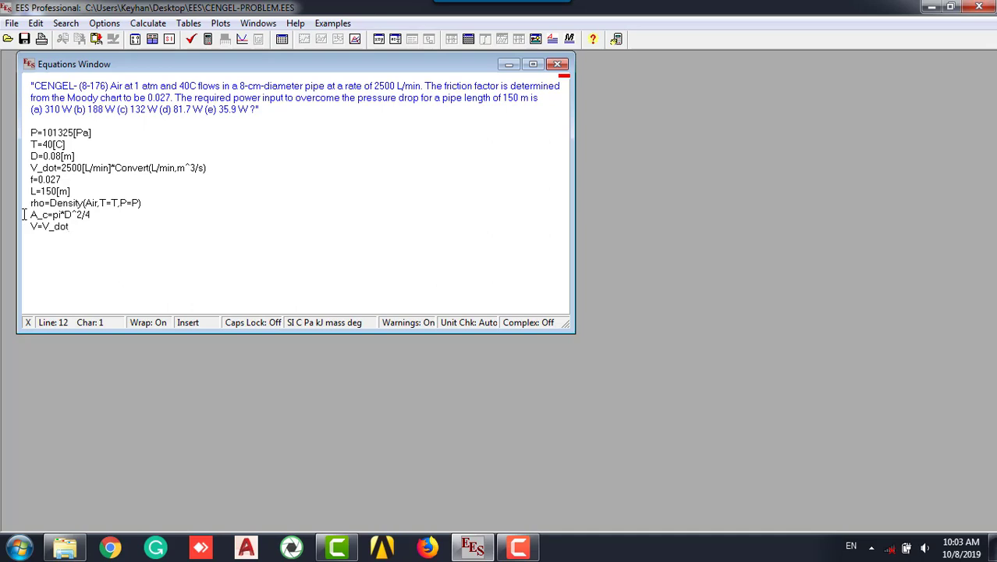
text(/A_c)
key(Return)
- Define the pressure drop as DELTAP=f*L/D*rho*V^2/2 and the power input as W_dot=V_dot*DELTAP
text(DELTAP=F)
key(BackSpace)
text(f*L/D*rho)
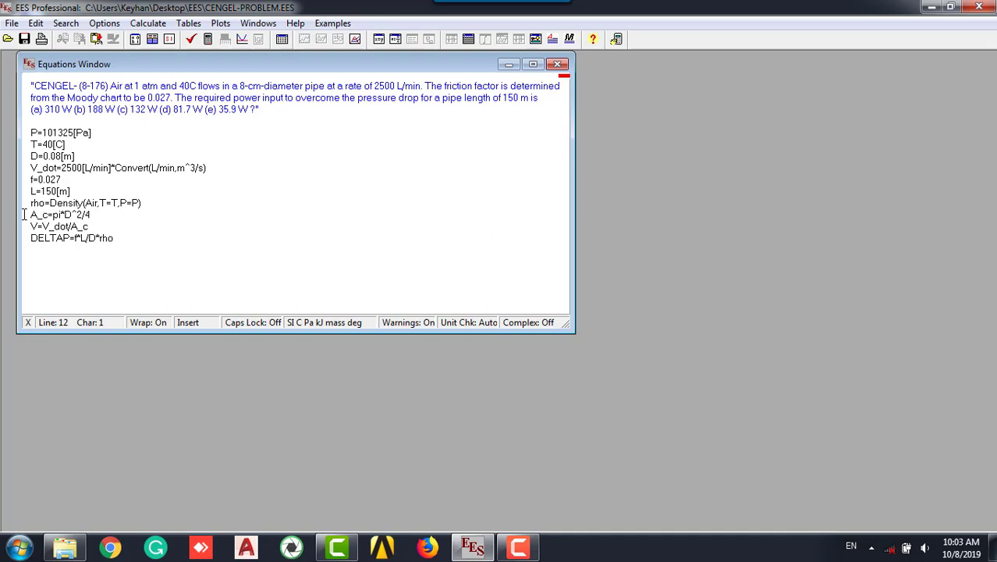
text(*V^2/2)
key(Return)
text(W_dot=V_dot*D)
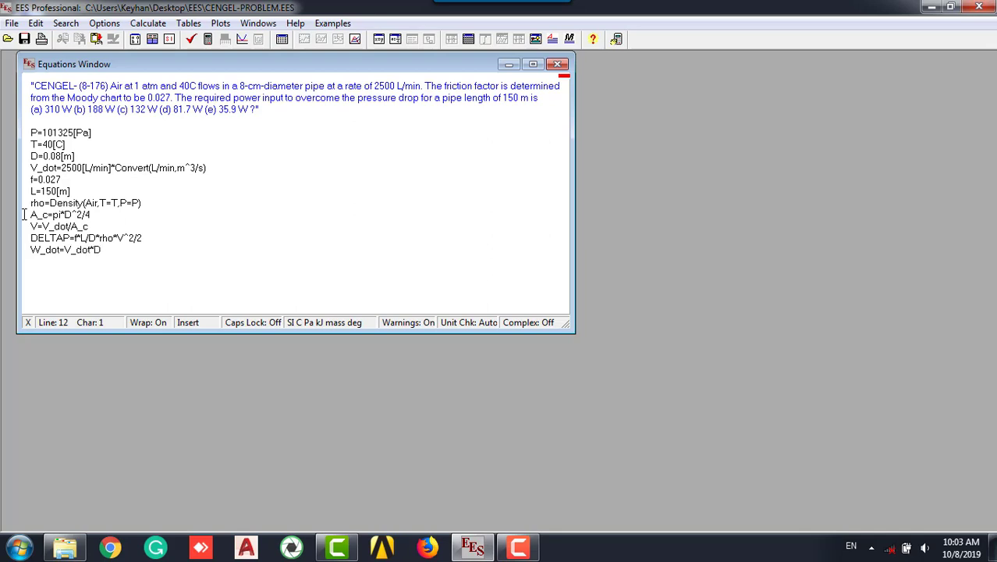
text(ELTAP)
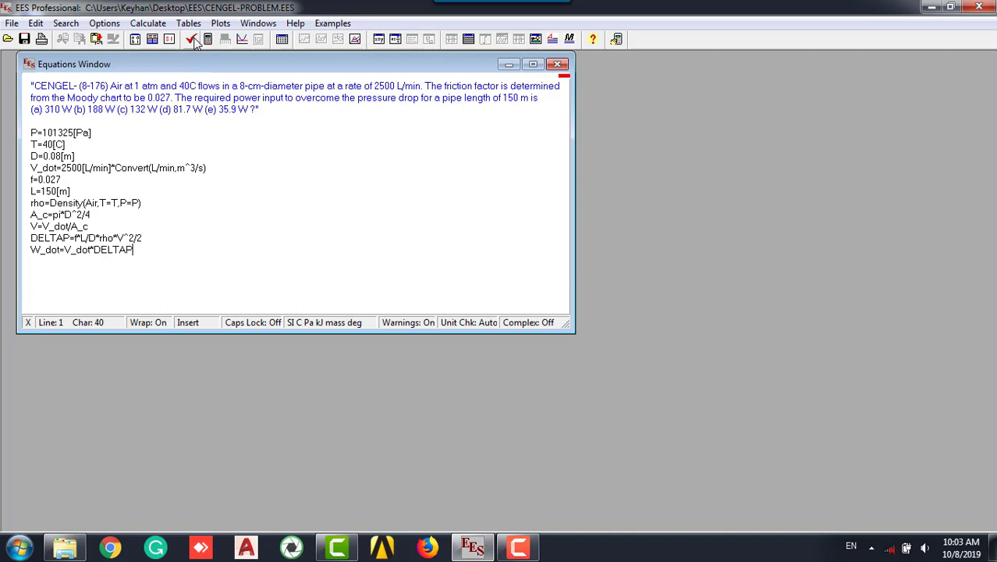
- Check the pipe-flow equations for syntax errors, solve them, and close the solution after reading the power input W_dot
click(192, 40)
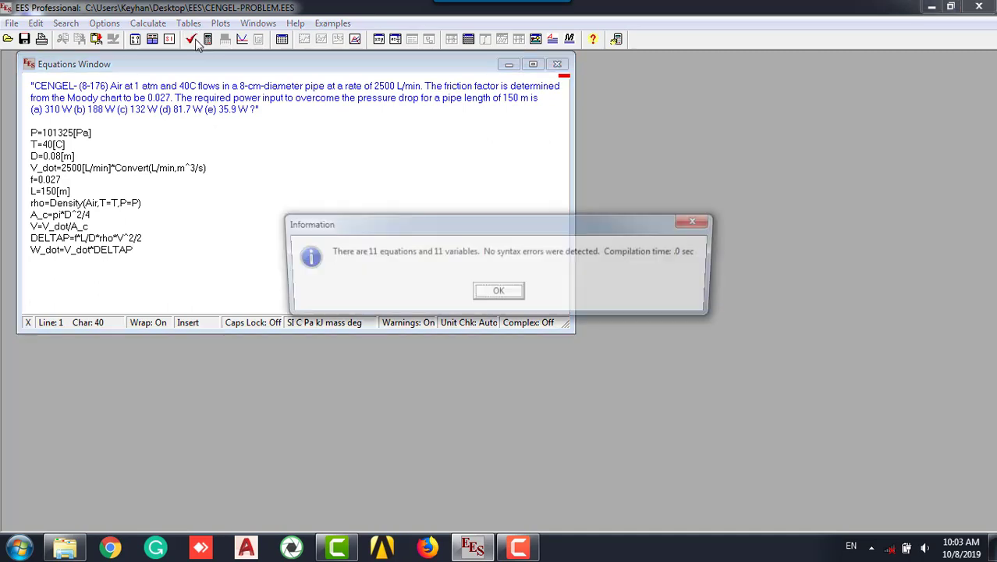
click(499, 293)
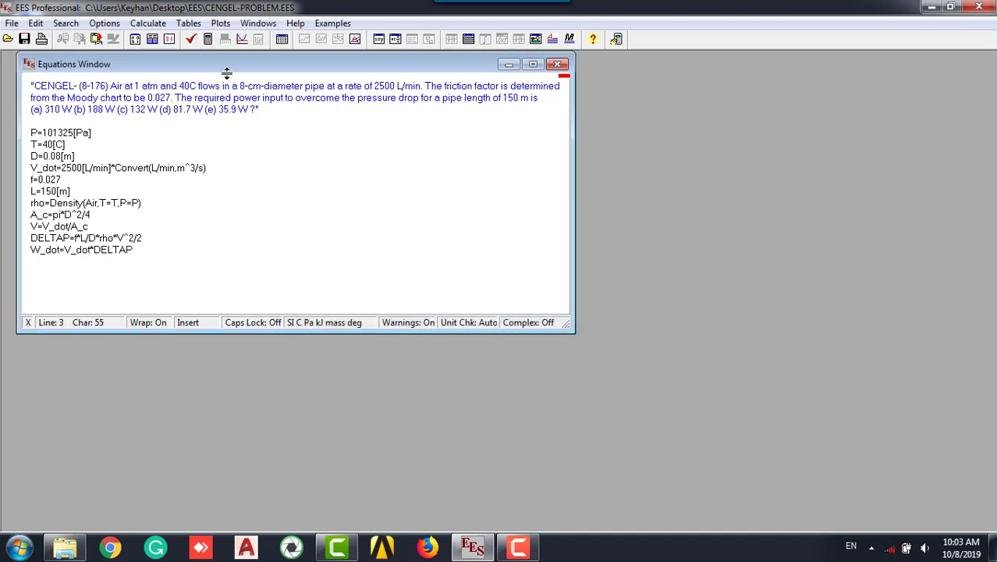
click(207, 39)
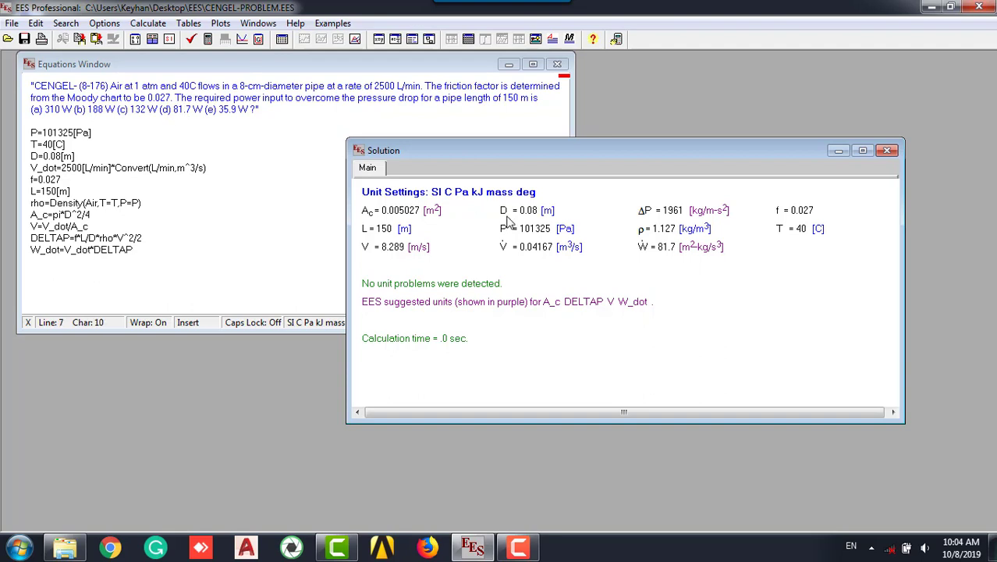
click(887, 150)
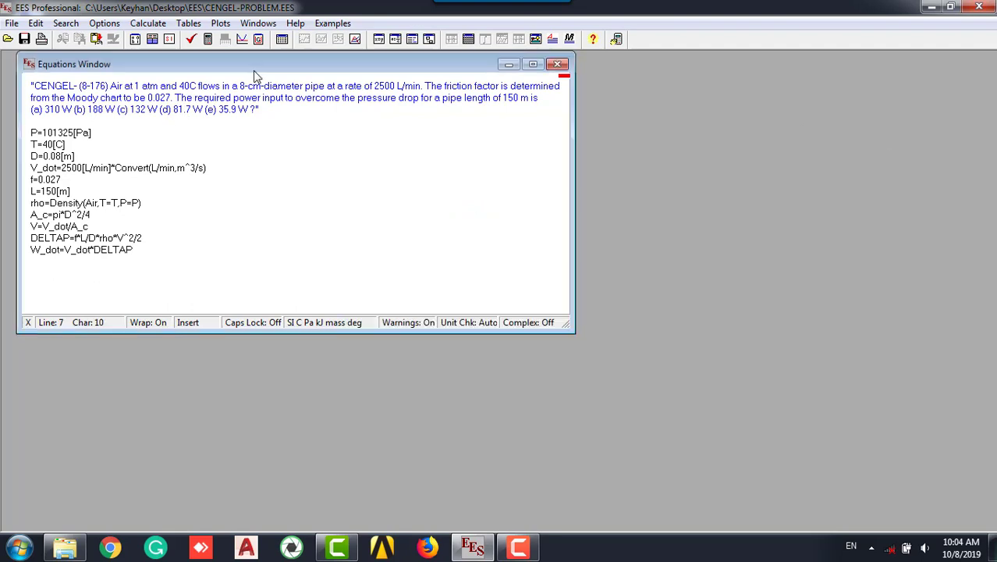
- Examine all the equations in formatted mathematical notation, enlarging their window to show them in full, and close it
click(258, 23)
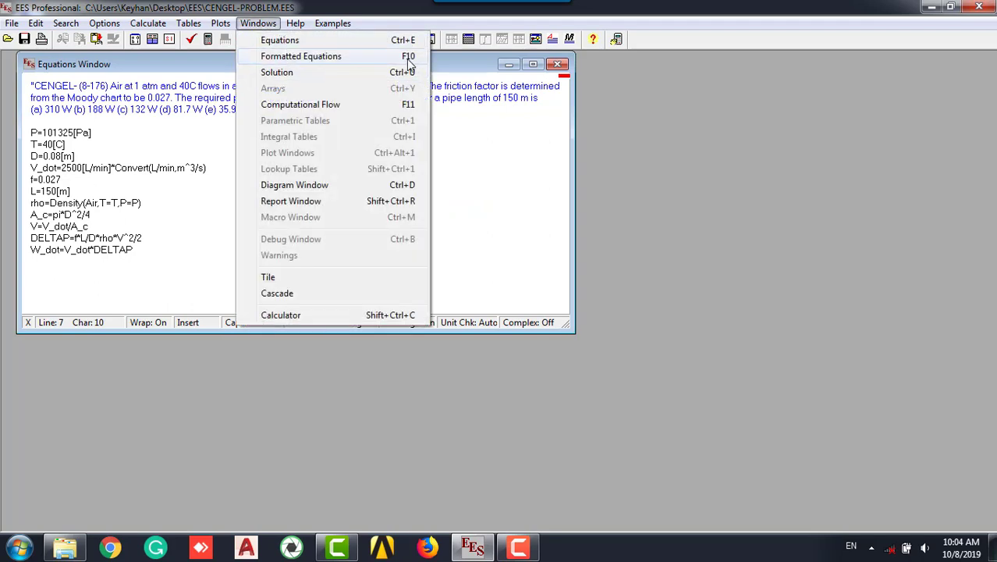
click(383, 60)
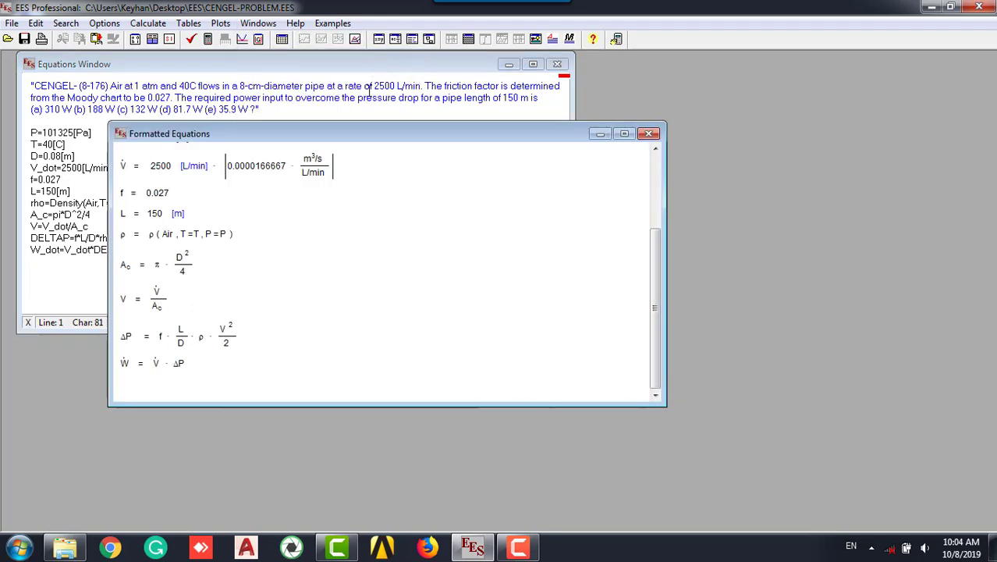
drag(351, 133, 530, 89)
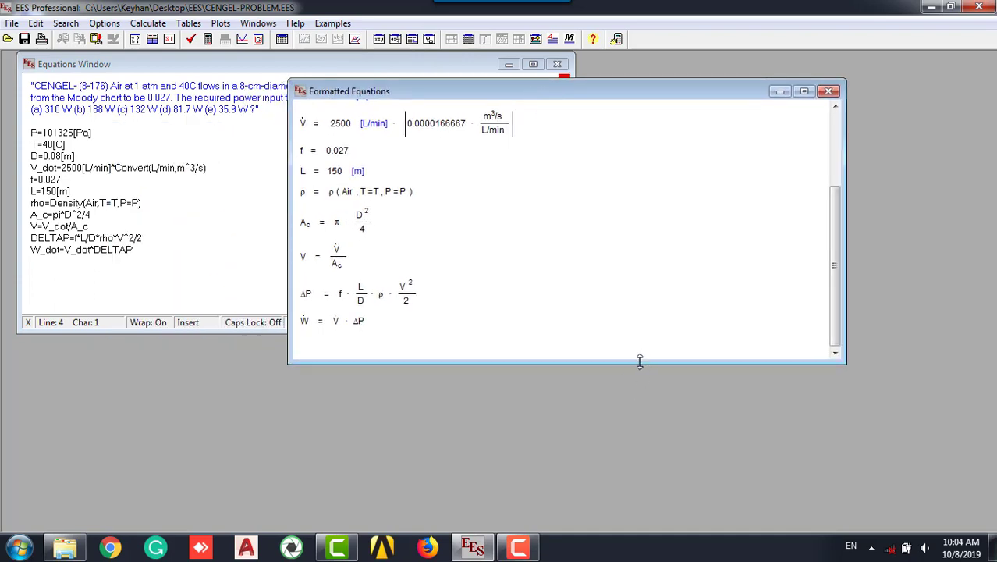
drag(639, 361, 650, 497)
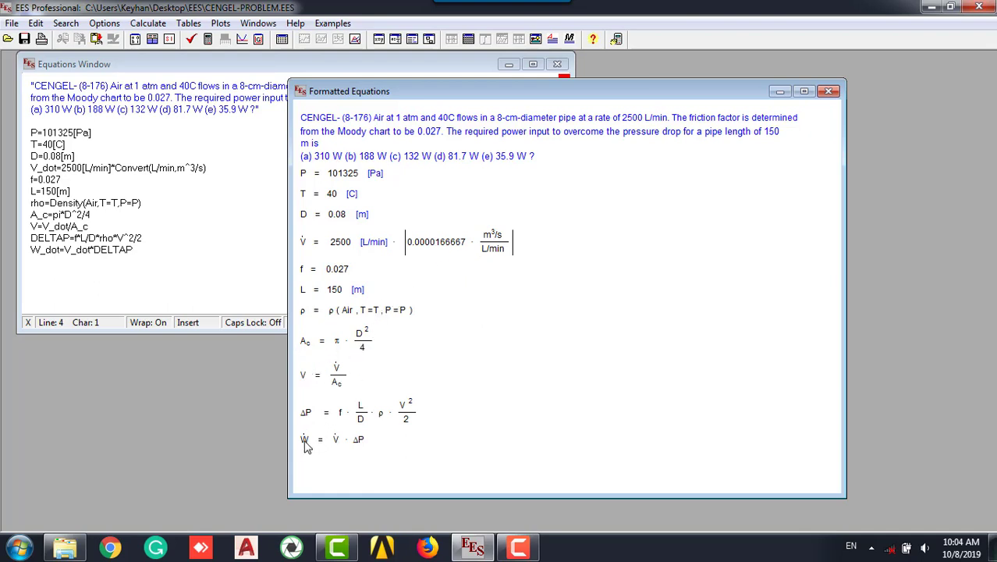
click(828, 92)
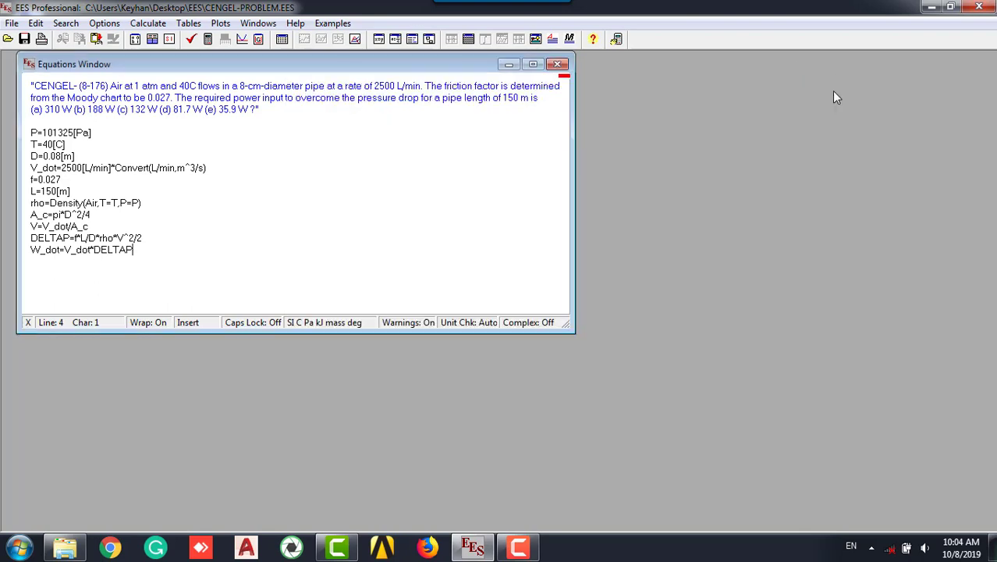
- Close the current problem and open the CENGEL-PROBLEM - 2 file from the EES folder on the desktop
click(256, 169)
click(414, 248)
click(980, 8)
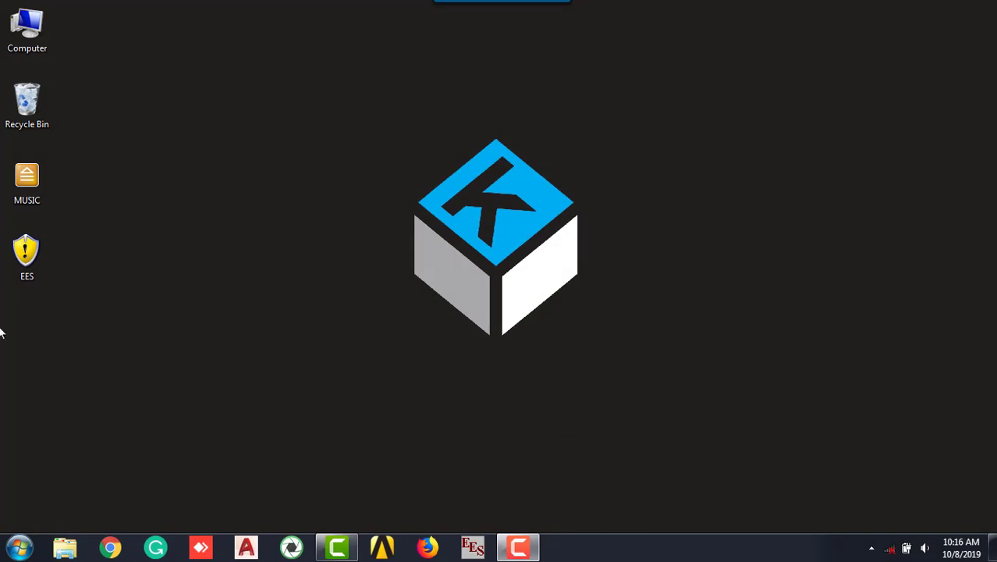
double_click(34, 267)
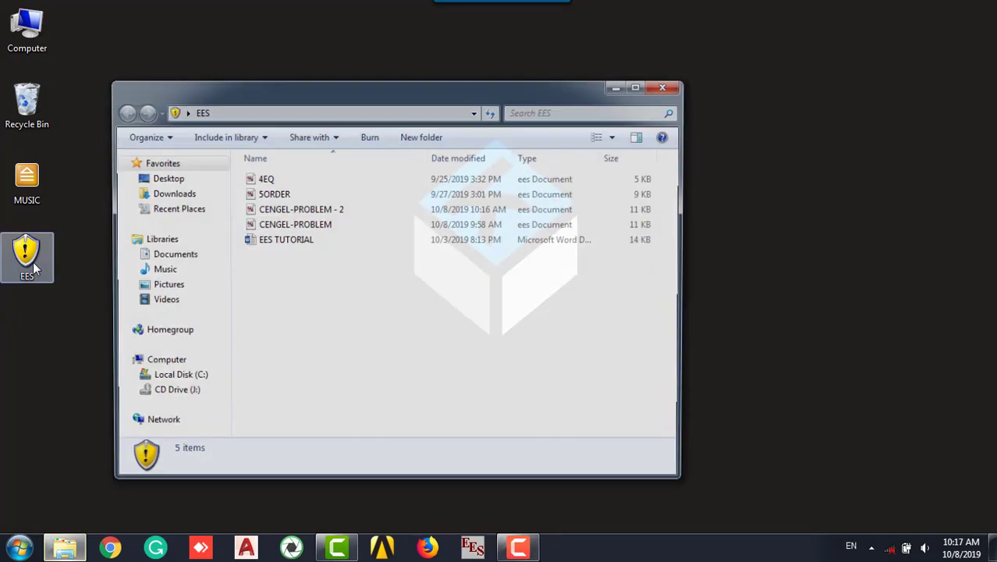
double_click(305, 210)
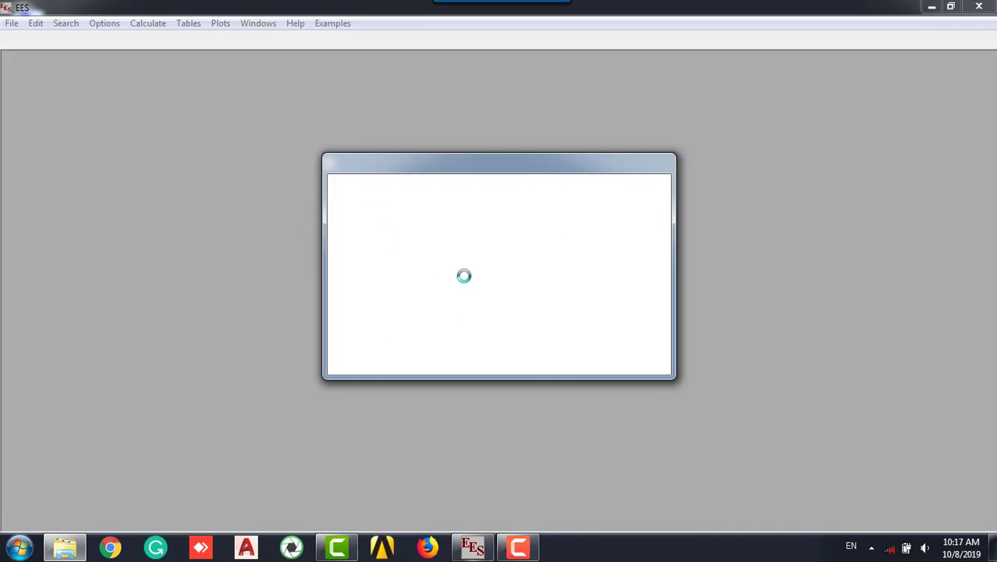
click(489, 317)
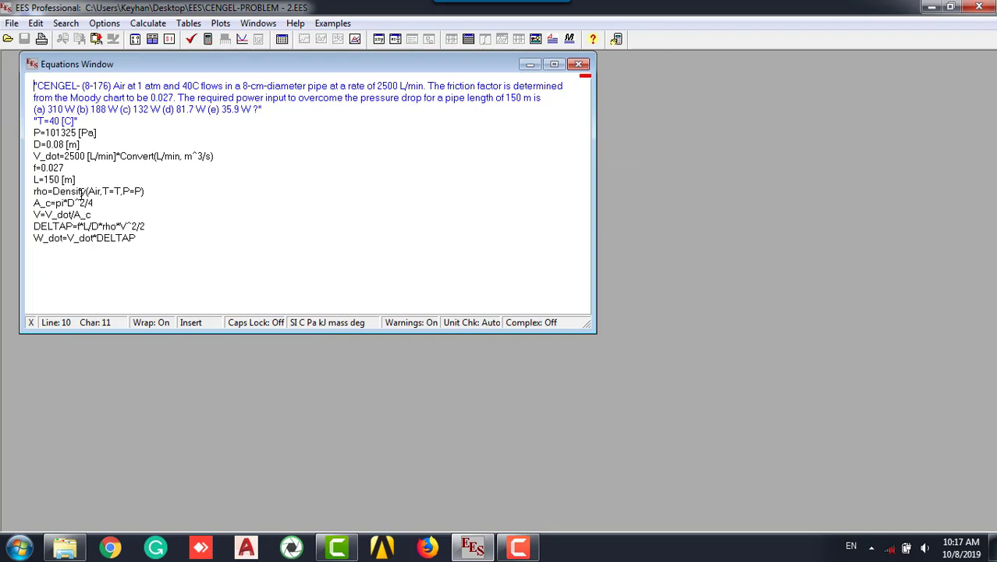
click(39, 120)
click(35, 118)
key(ctrl+Home)
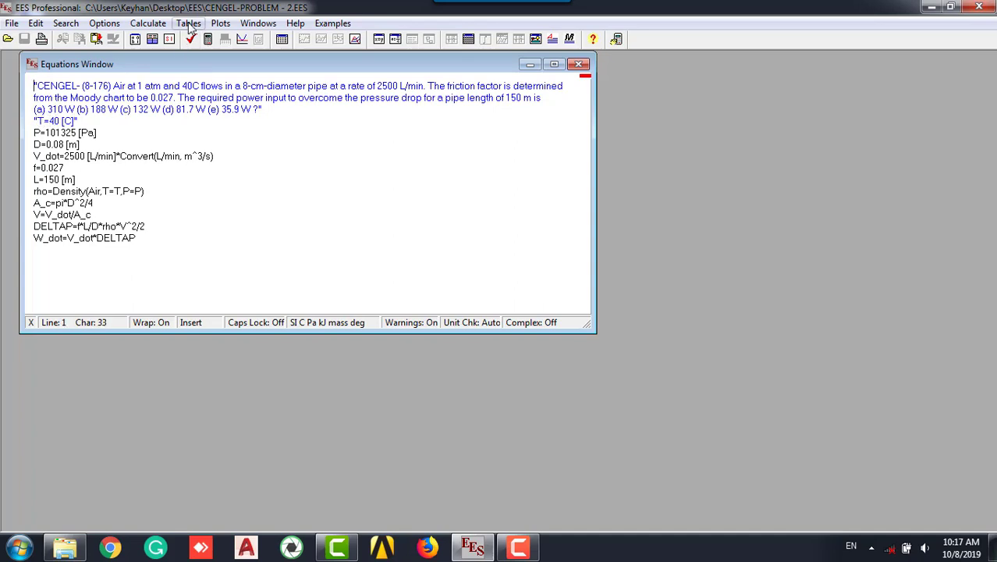
- Create a 10-run parametric table with the variables T and W_dot, and place its enlarged window beside the equations
click(188, 23)
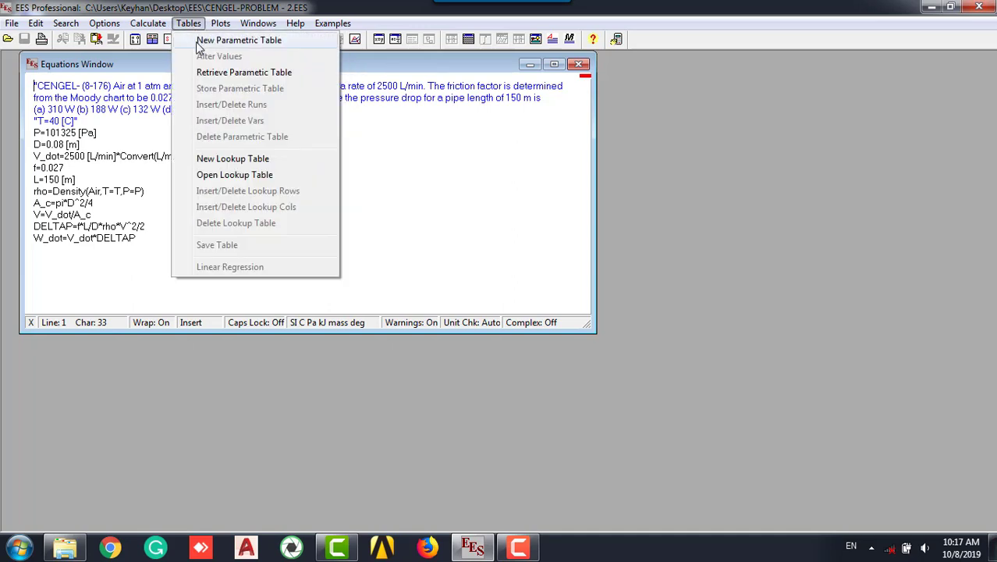
click(200, 42)
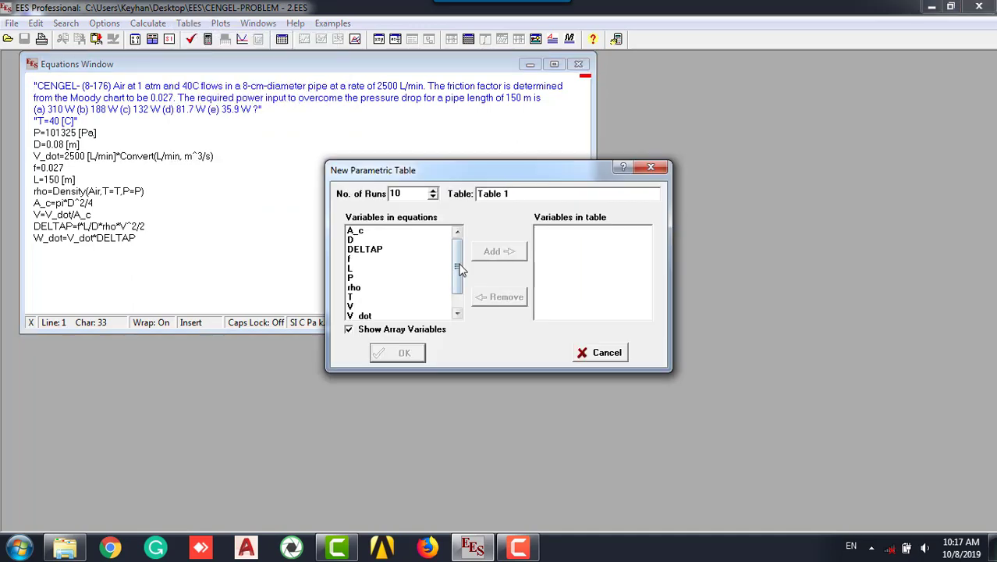
click(459, 312)
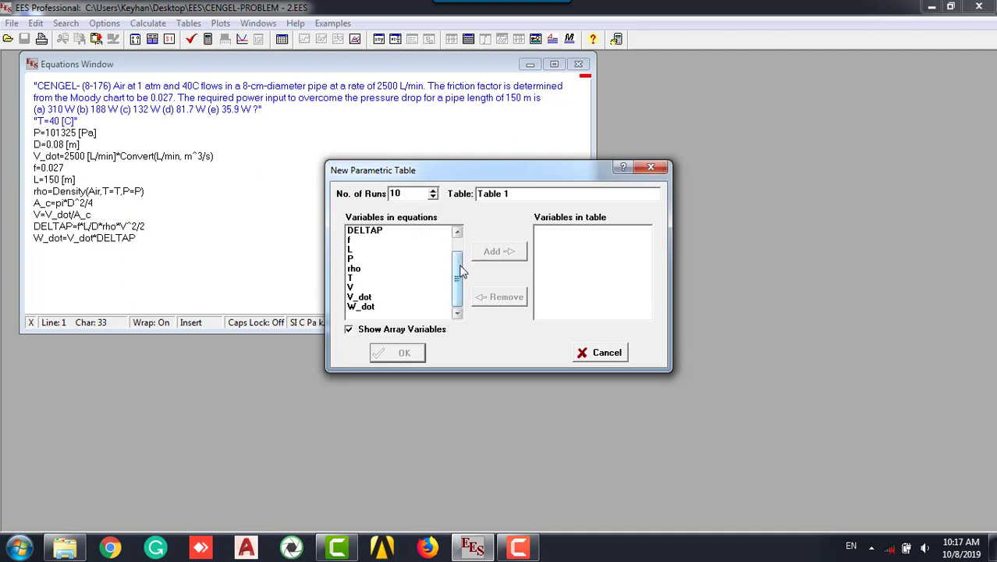
click(389, 279)
click(373, 307)
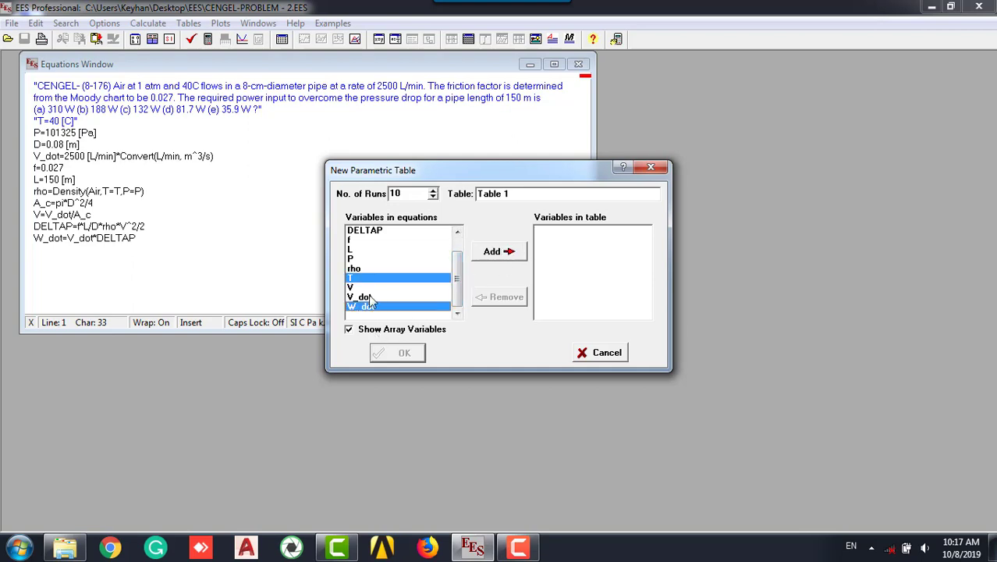
click(493, 251)
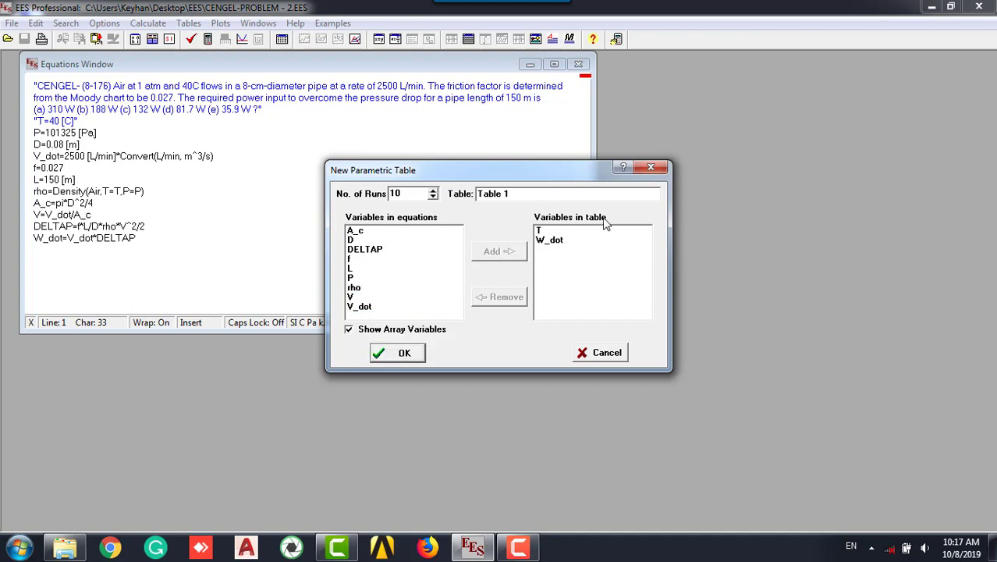
click(412, 355)
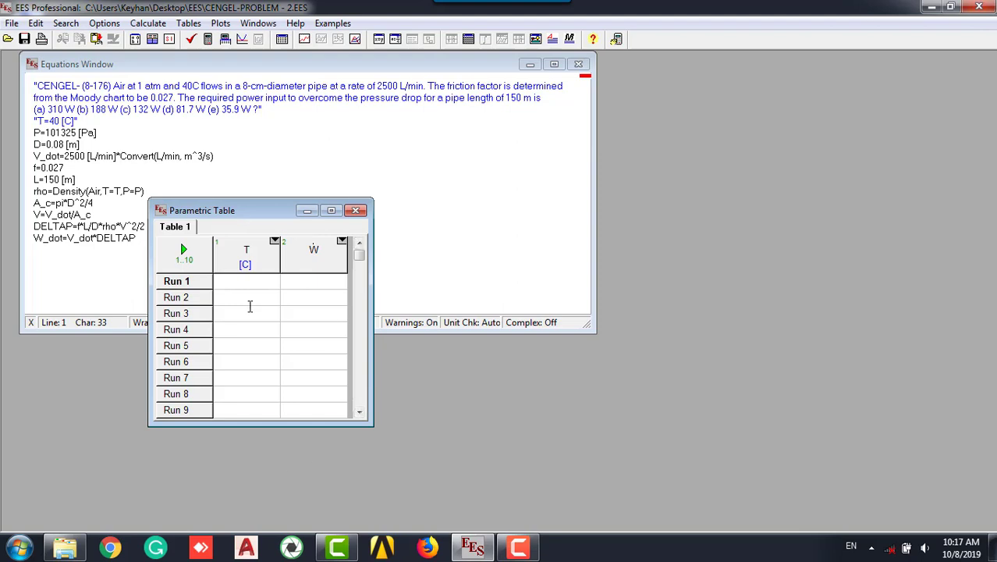
mouse_move(373, 422)
mouse_down()
mouse_move(383, 430)
mouse_move(363, 439)
mouse_up()
drag(257, 217, 734, 116)
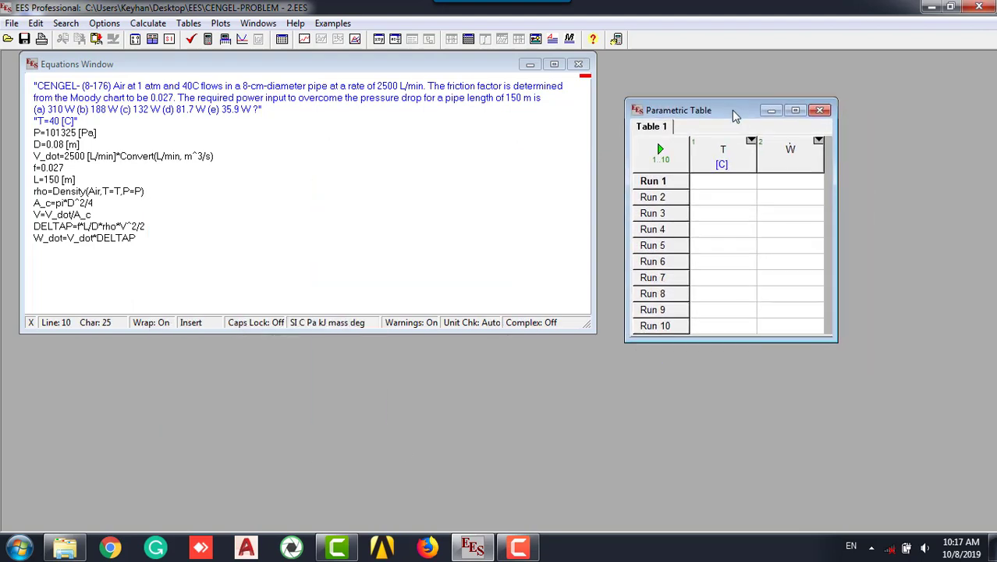
- Fill the T column of the parametric table with linearly spaced values from 40 to 60 C
click(750, 141)
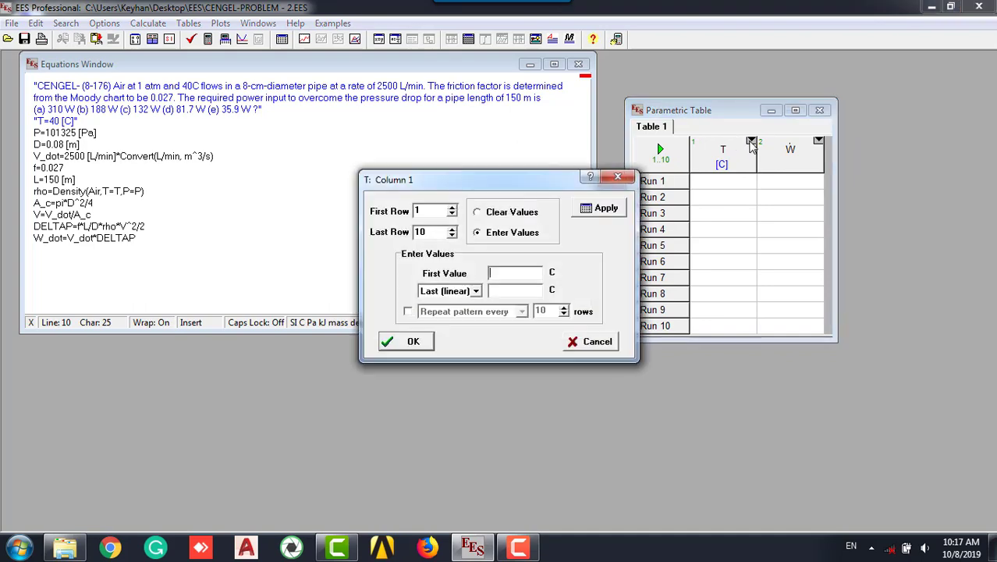
click(503, 271)
click(500, 291)
click(414, 341)
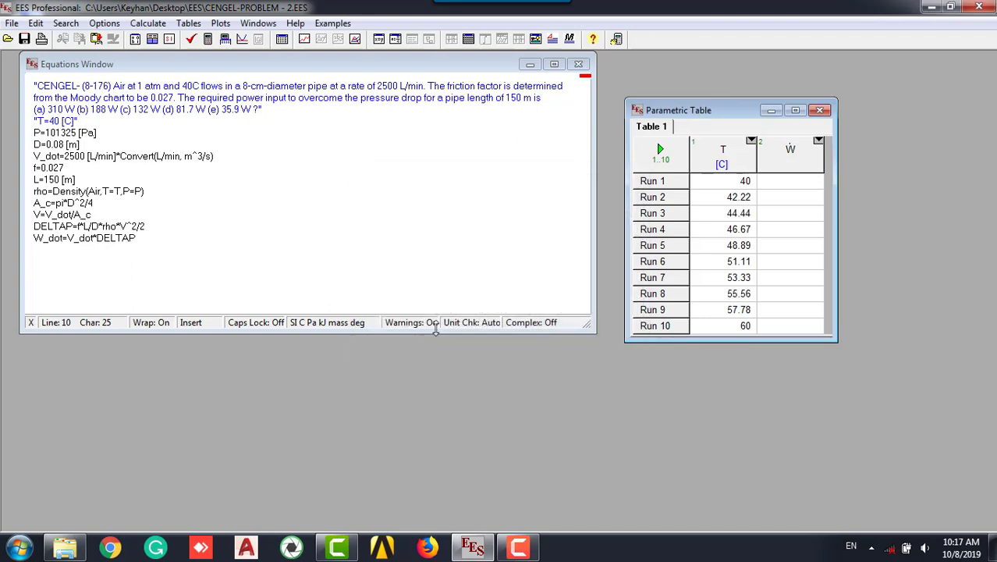
- Refill the T column of the parametric table using an increment of 2 C instead of a linear last value
click(752, 145)
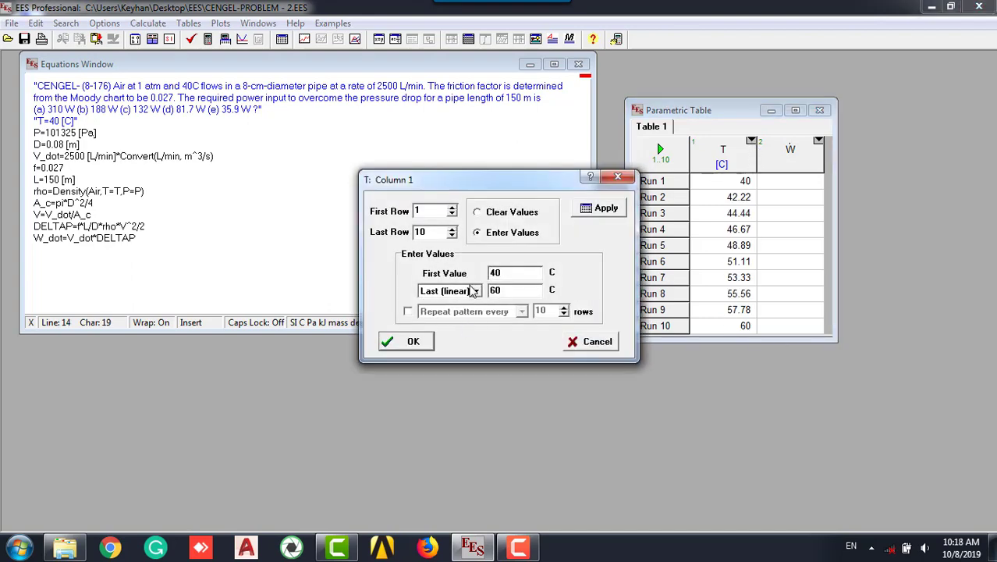
click(476, 291)
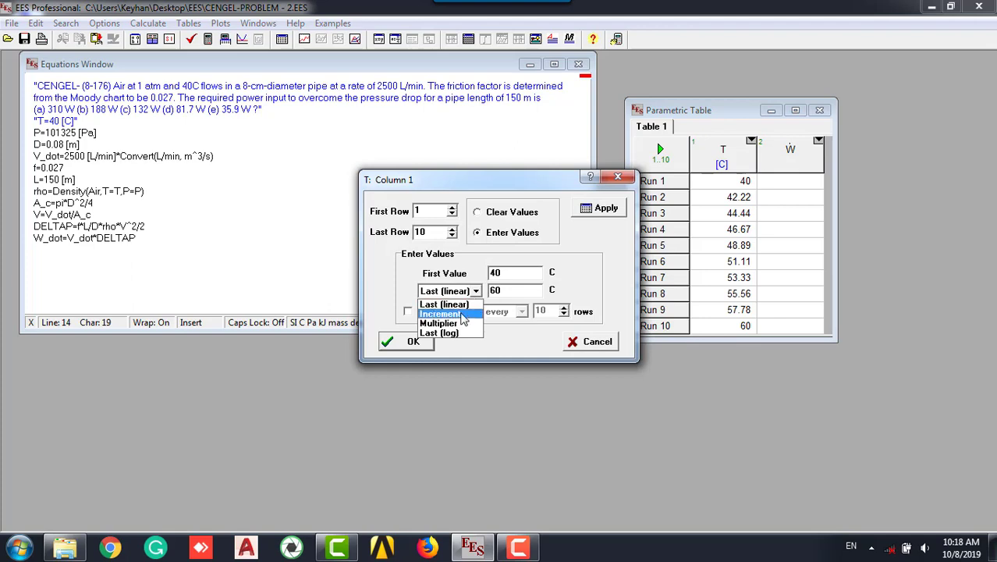
click(462, 315)
double_click(516, 290)
text(2)
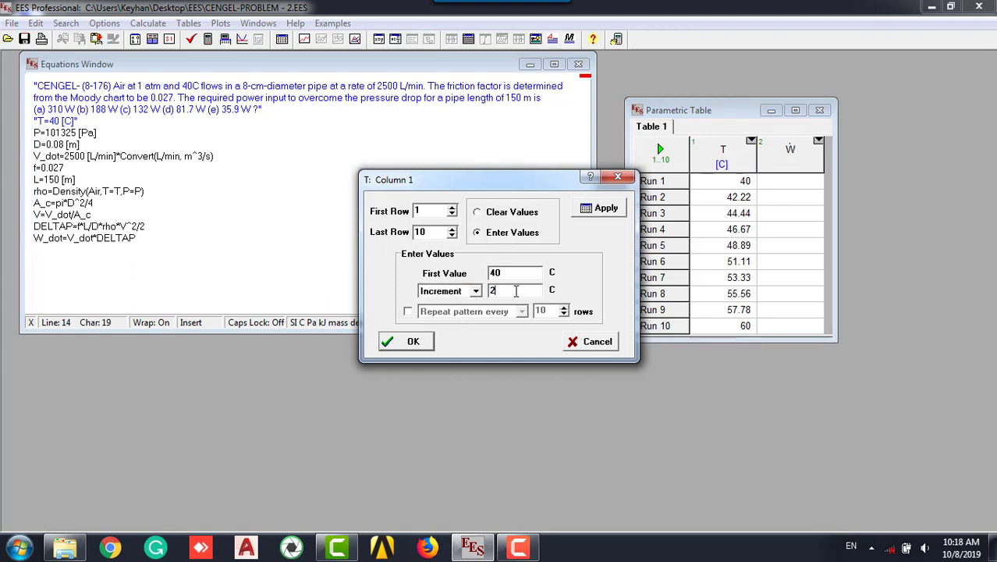
text(/2)
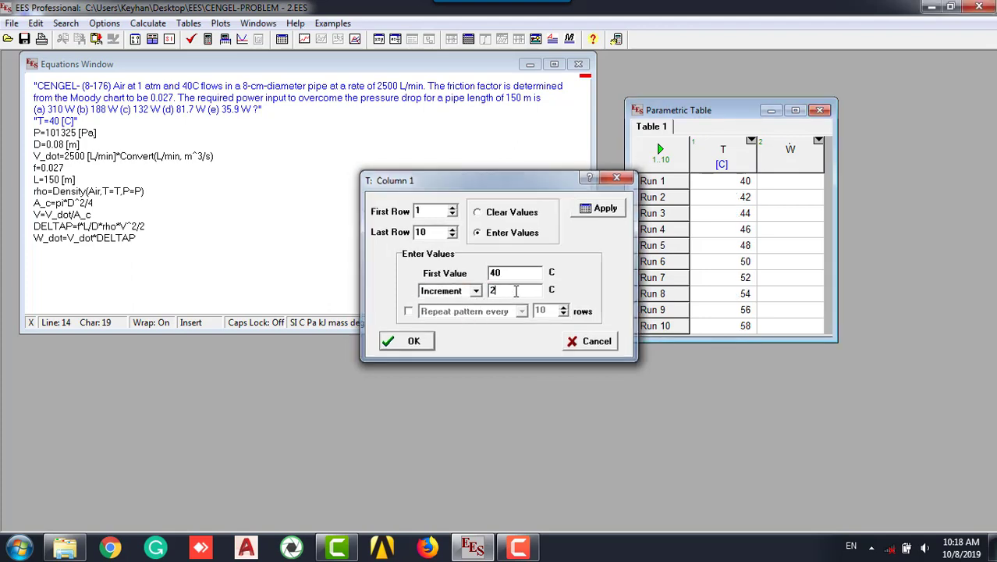
key(Return)
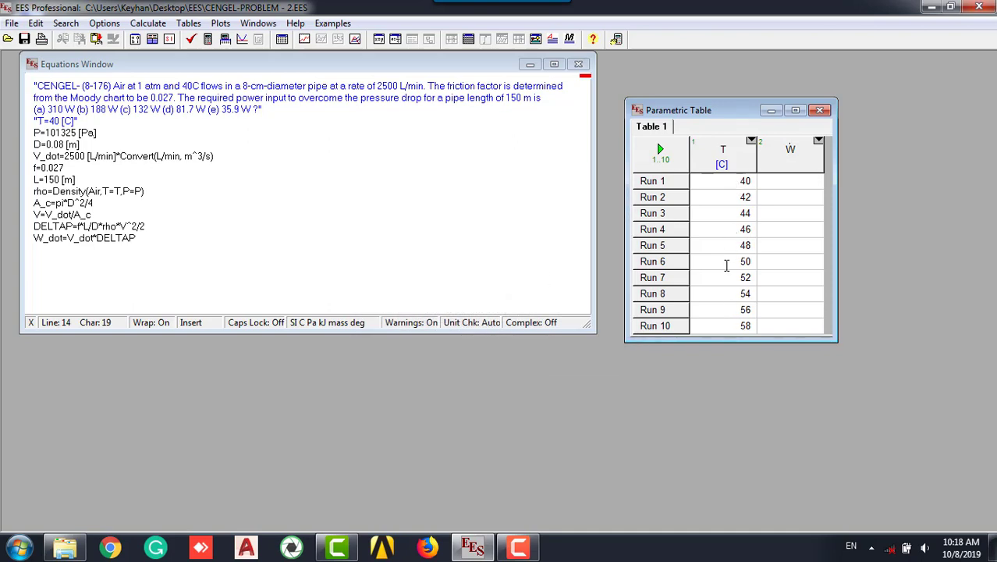
- Extend the T column to row 15, accepting the added table rows, and enlarge the table window to show every run
click(750, 142)
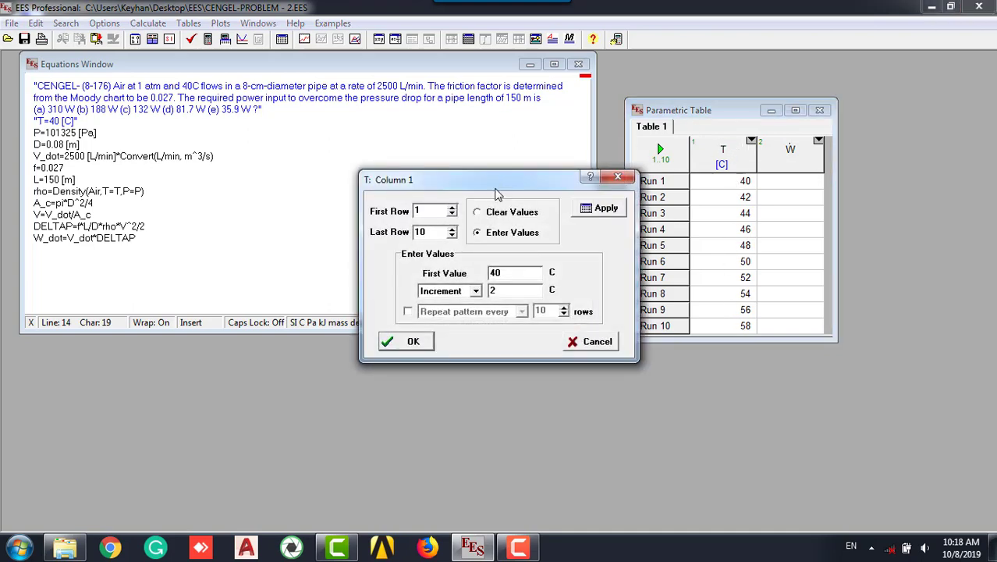
click(452, 235)
click(451, 235)
click(451, 235)
click(452, 229)
click(452, 229)
click(410, 341)
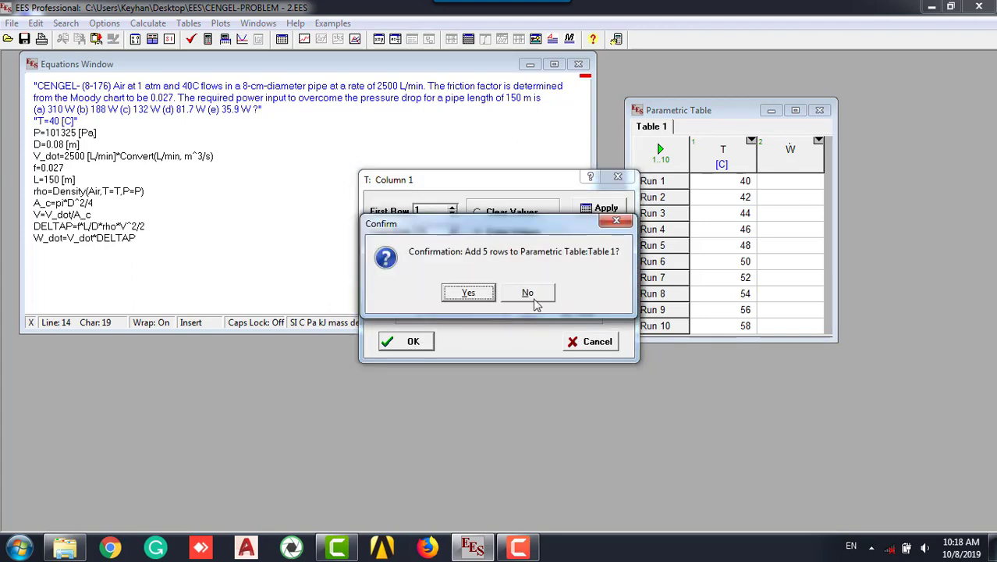
click(468, 292)
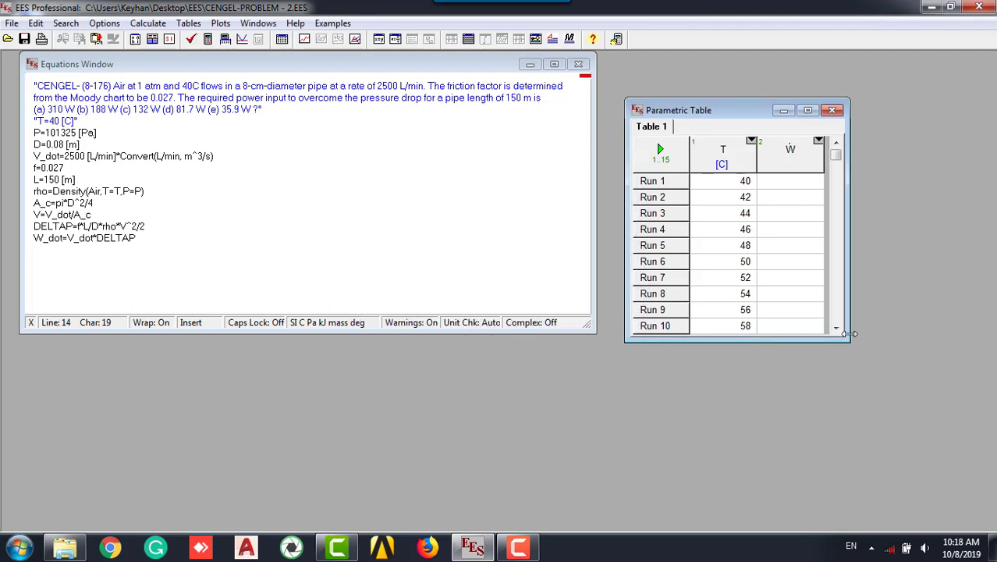
drag(850, 334, 846, 423)
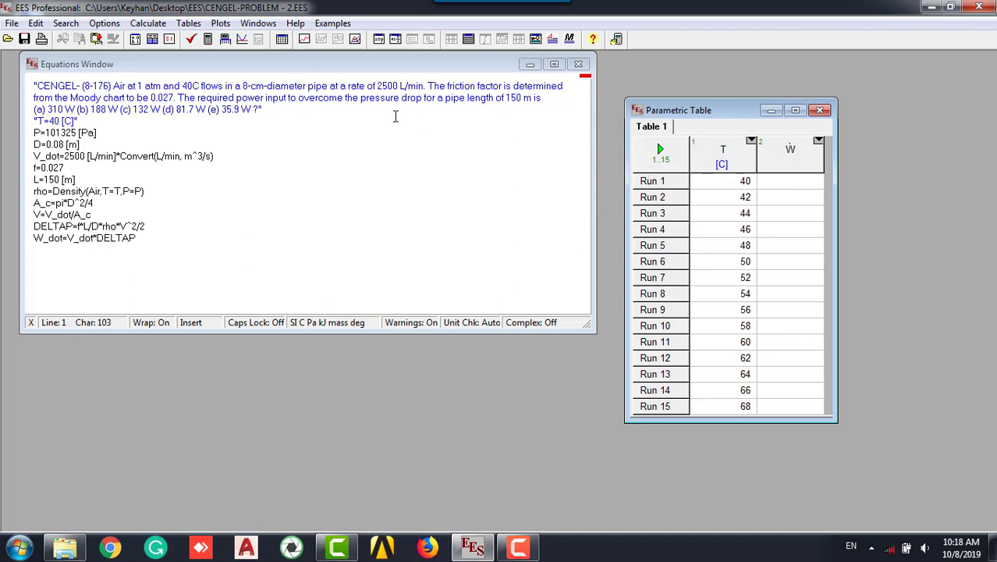
- Check the equations for syntax errors and solve runs 1 to 15 of Table 1 for the power input W_dot
click(190, 40)
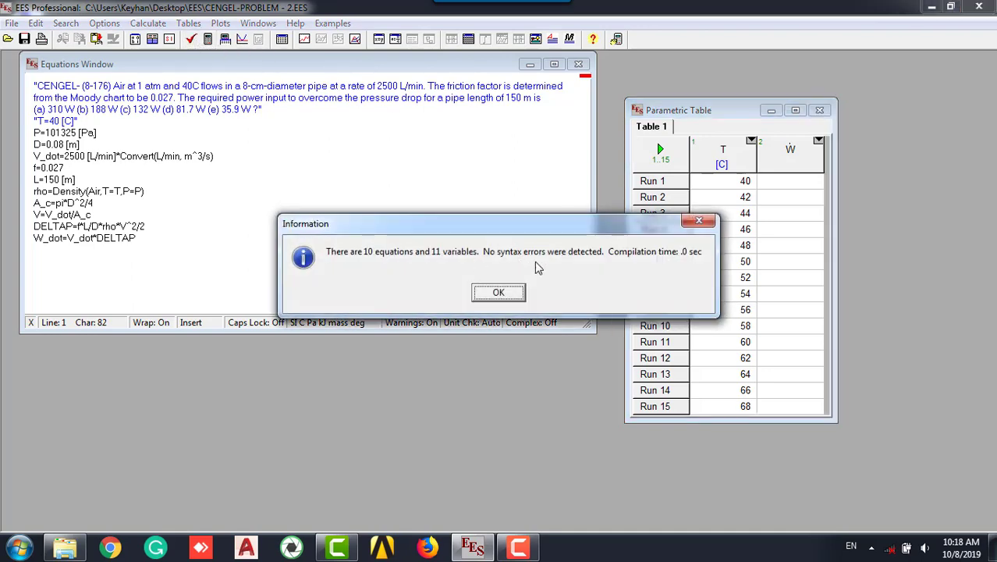
click(513, 292)
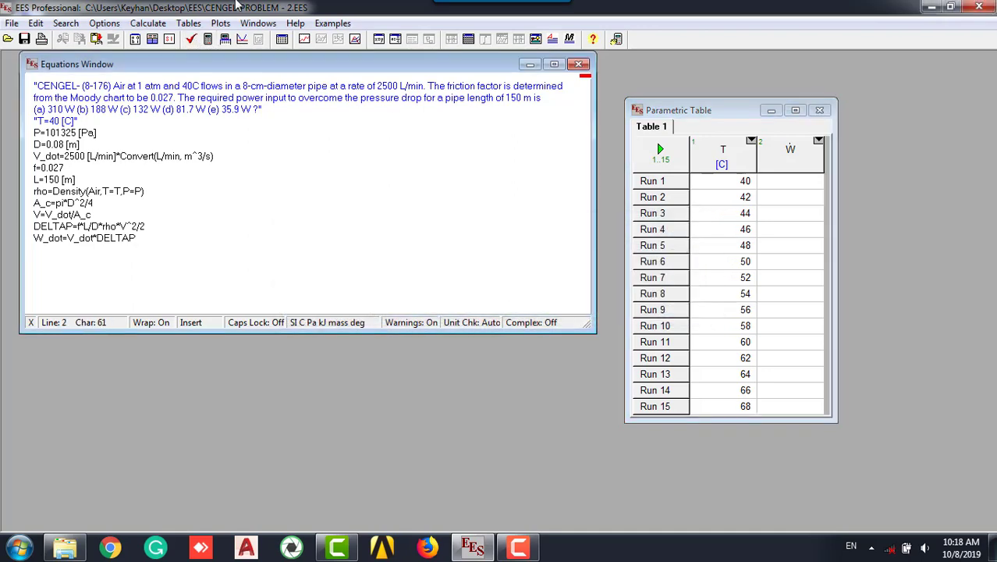
click(226, 41)
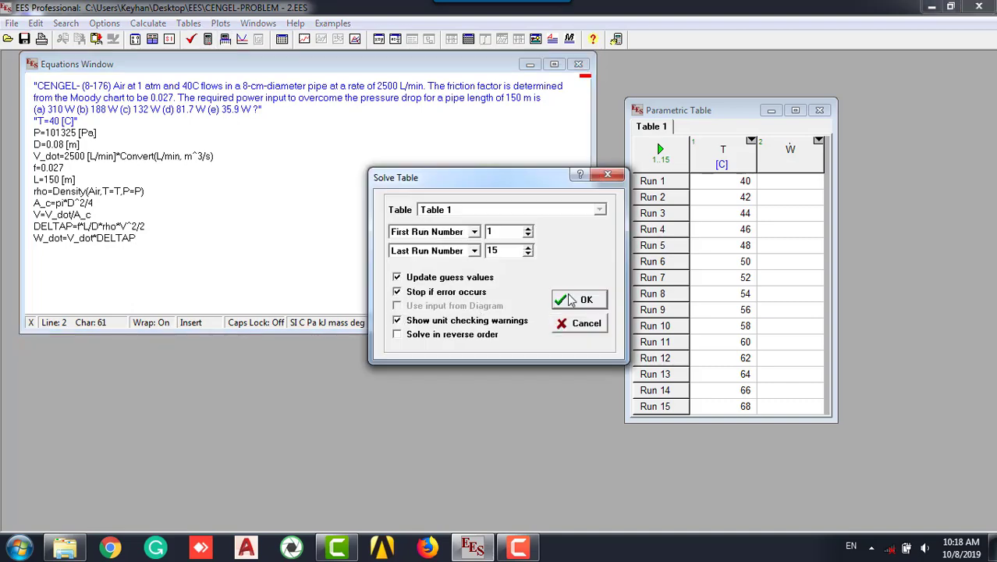
click(571, 299)
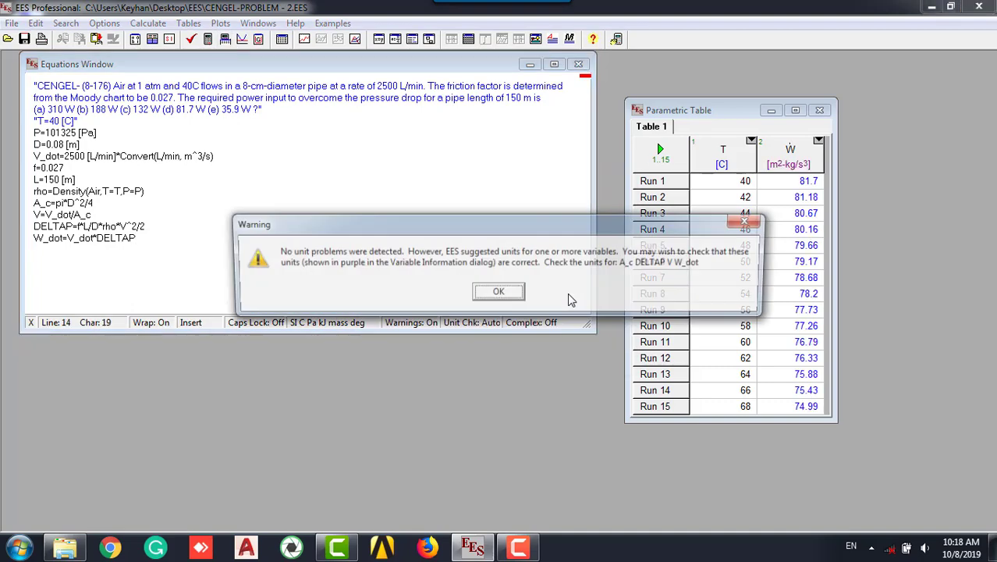
click(519, 297)
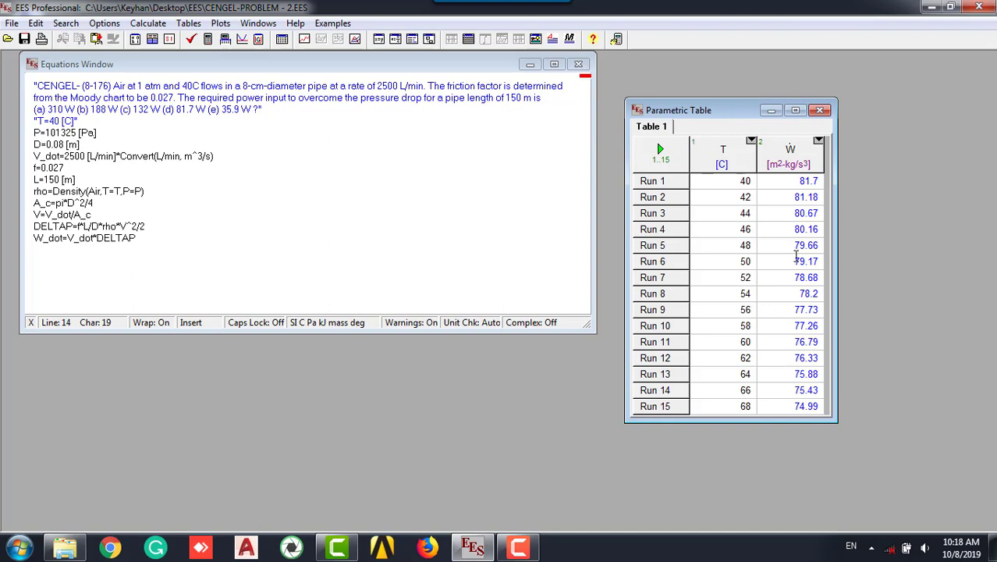
click(804, 180)
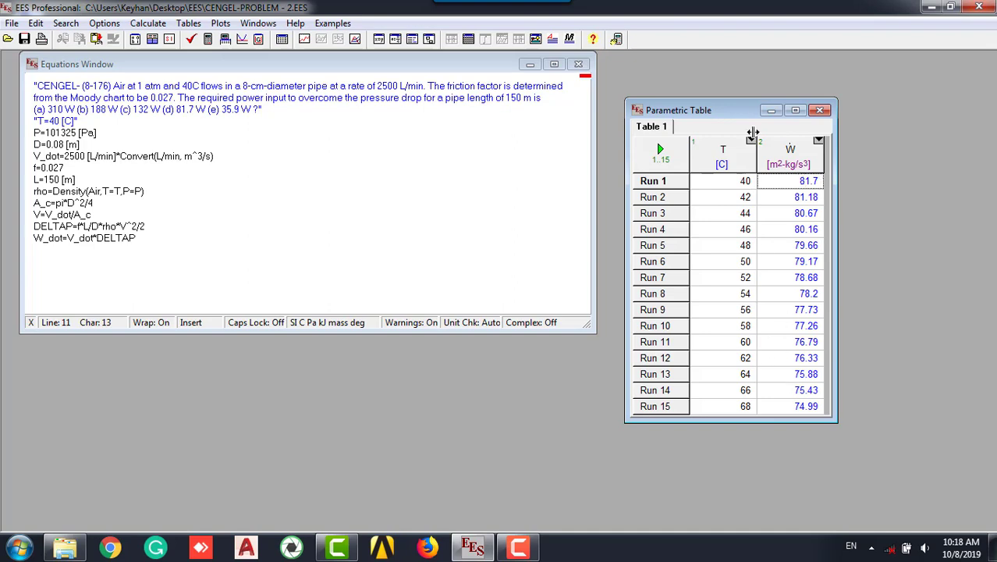
drag(728, 115, 707, 76)
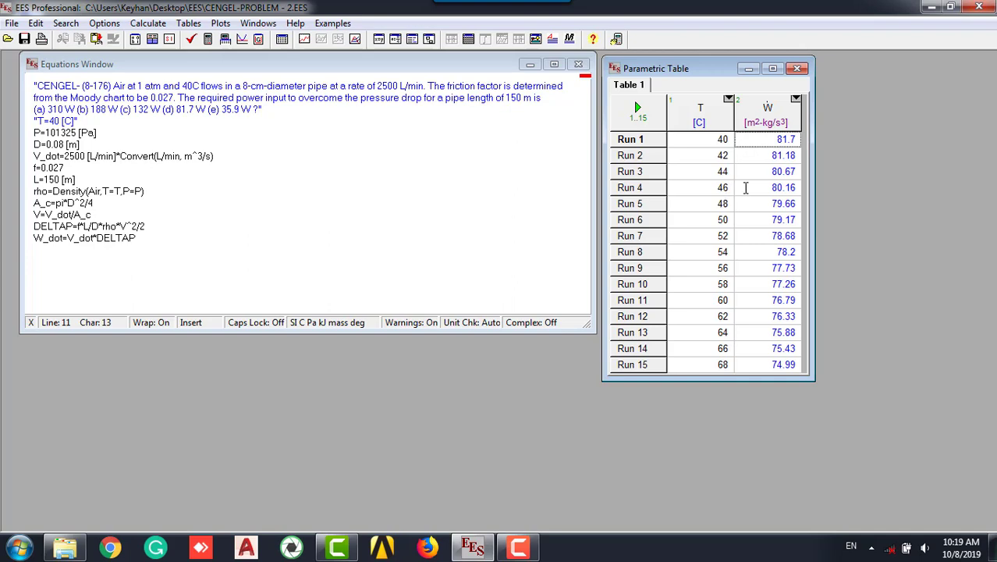
- Exit the program, saving the changes to CENGEL-PROBLEM - 2, and close the EES folder window
click(981, 8)
click(485, 323)
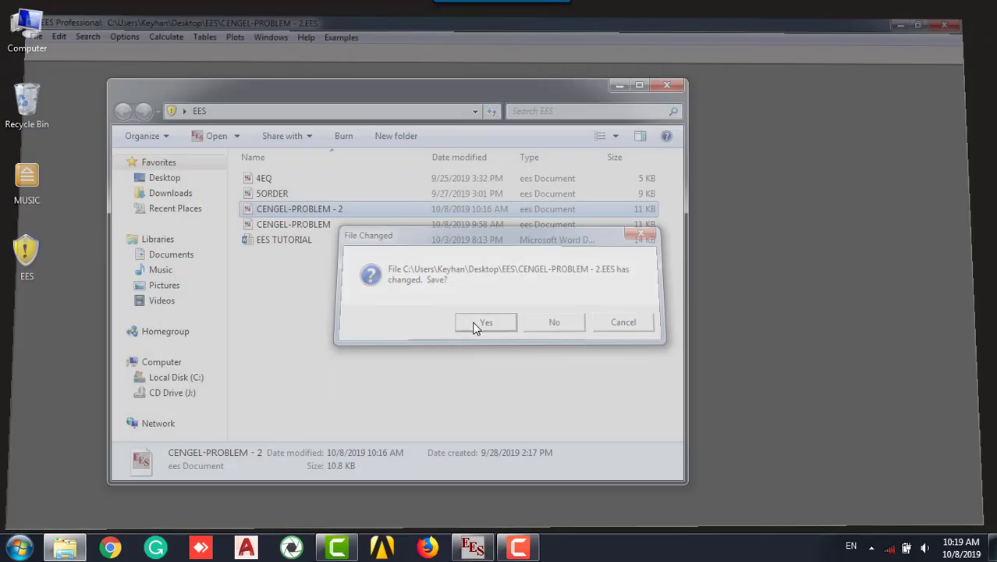
click(667, 85)
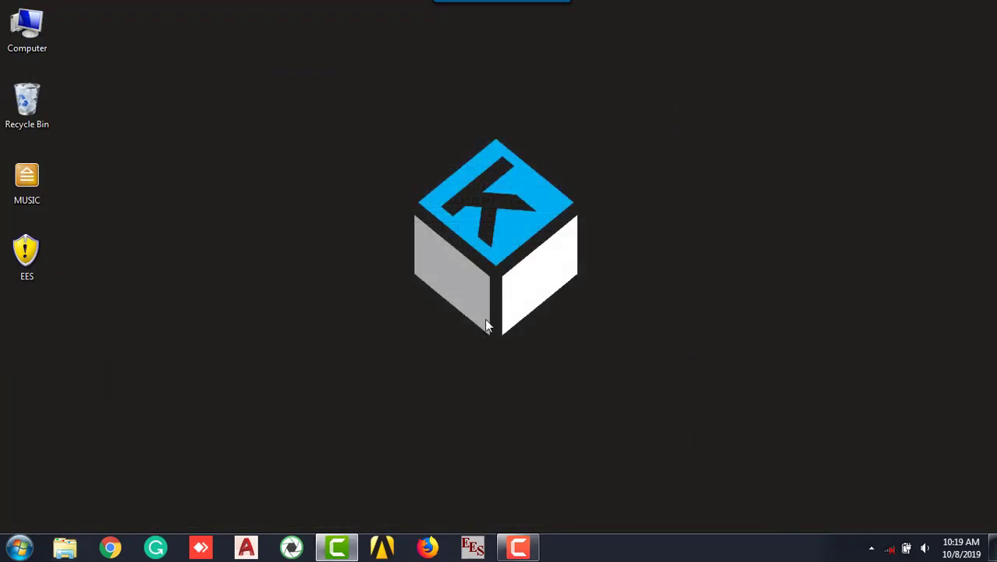